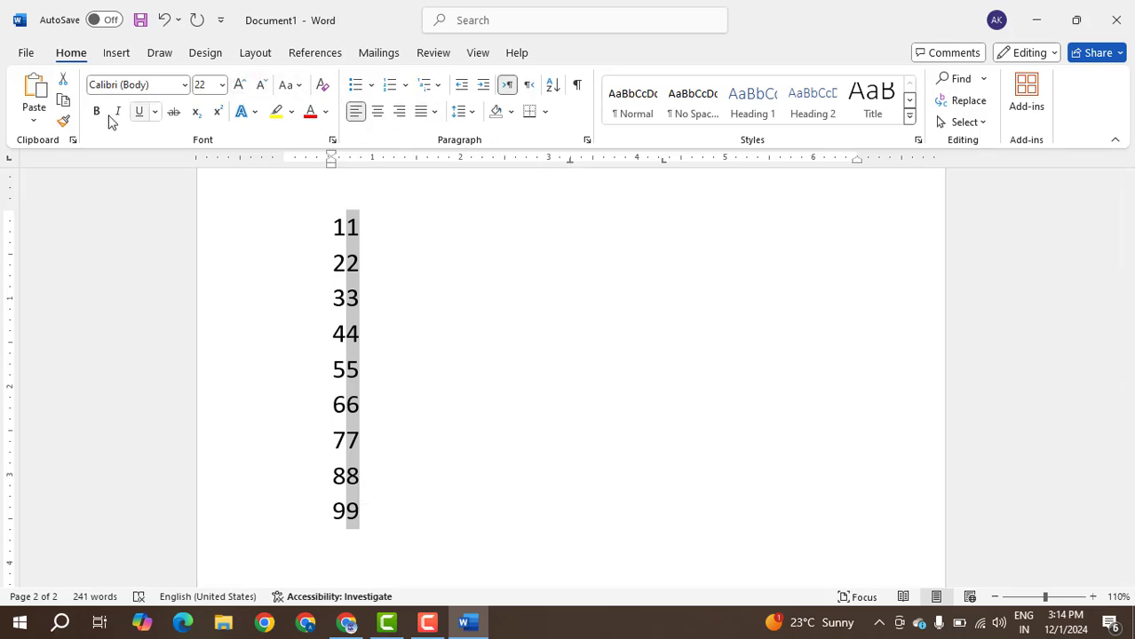
Make the selected vertical block of second digits in the number list bold.
click(97, 112)
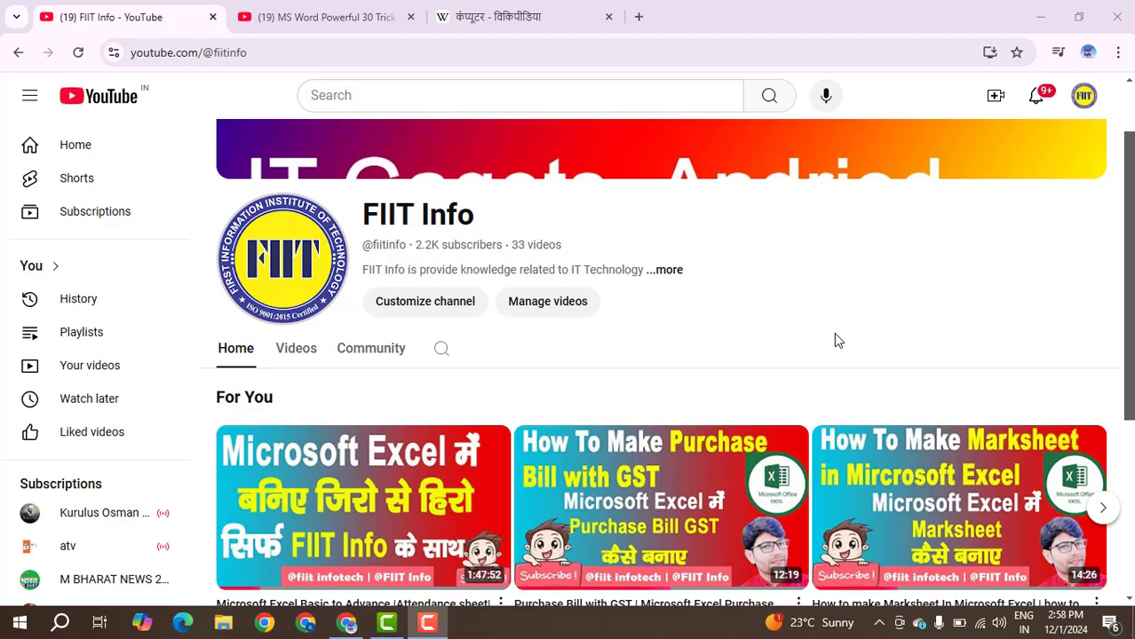
scroll(846, 330, down, 2)
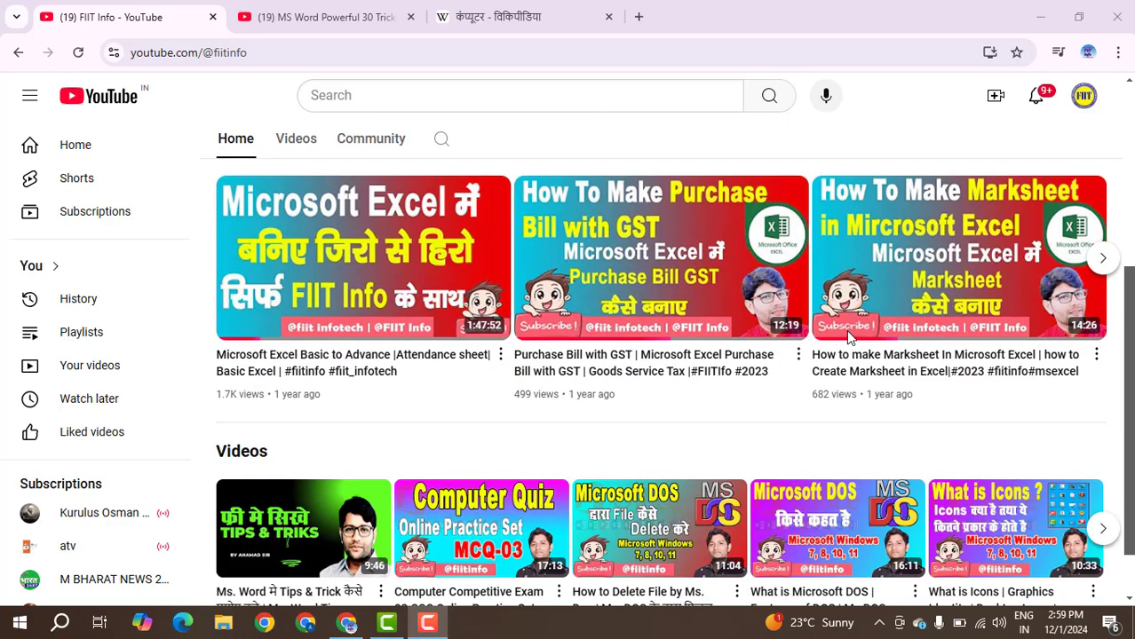
scroll(849, 345, up, 2)
scroll(848, 346, down, 3)
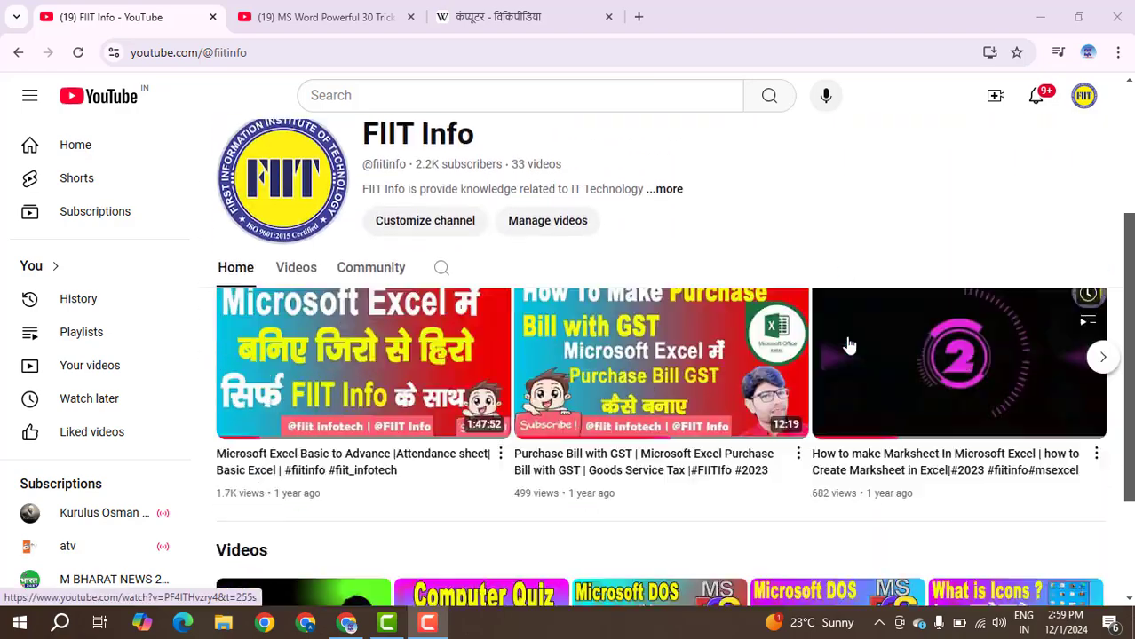
scroll(847, 355, up, 3)
scroll(848, 350, up, 3)
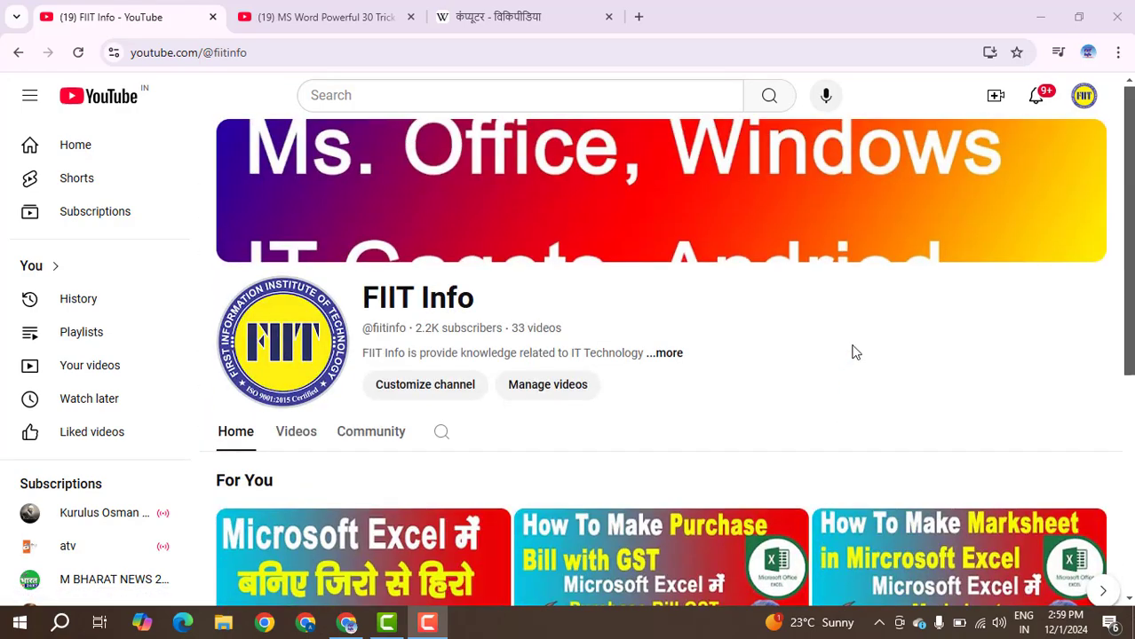
Minimise the browser, launch Word through the Run command Winword, and create a blank document.
click(1041, 18)
key(super+r)
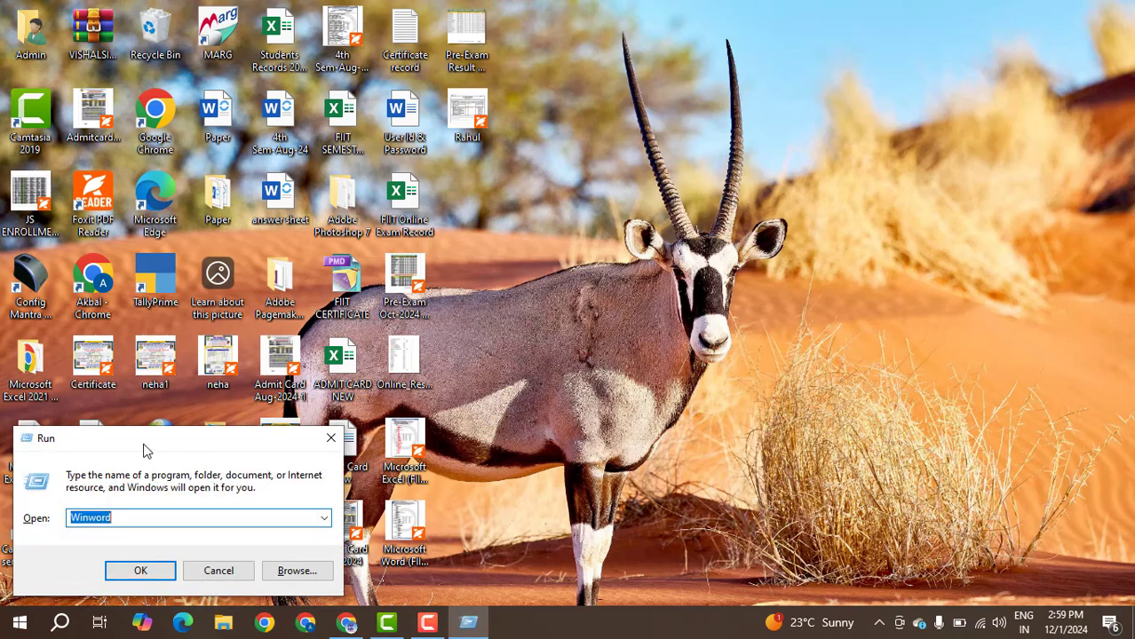
mouse_move(144, 450)
mouse_down()
mouse_move(684, 286)
mouse_move(699, 252)
mouse_move(388, 443)
mouse_move(228, 458)
mouse_move(161, 442)
mouse_up()
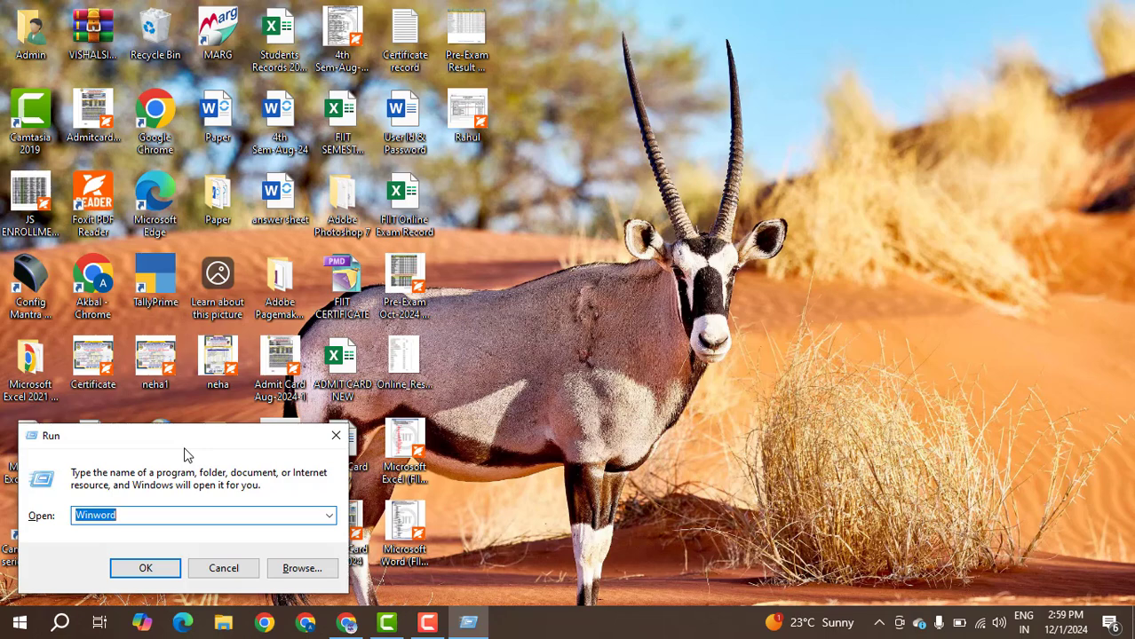
key(Return)
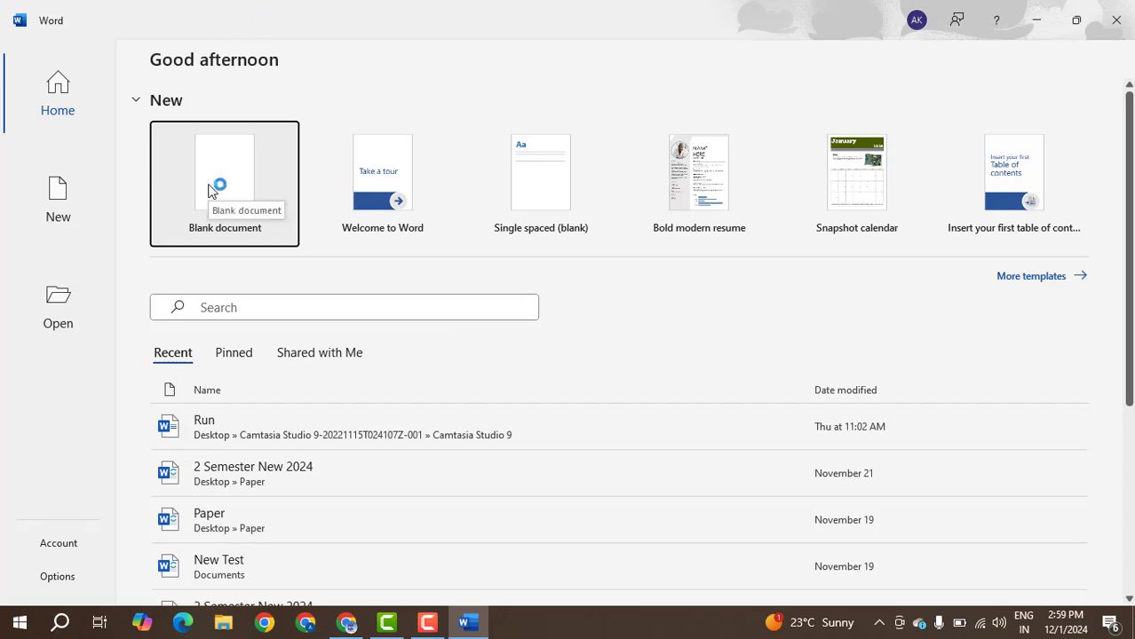
click(275, 169)
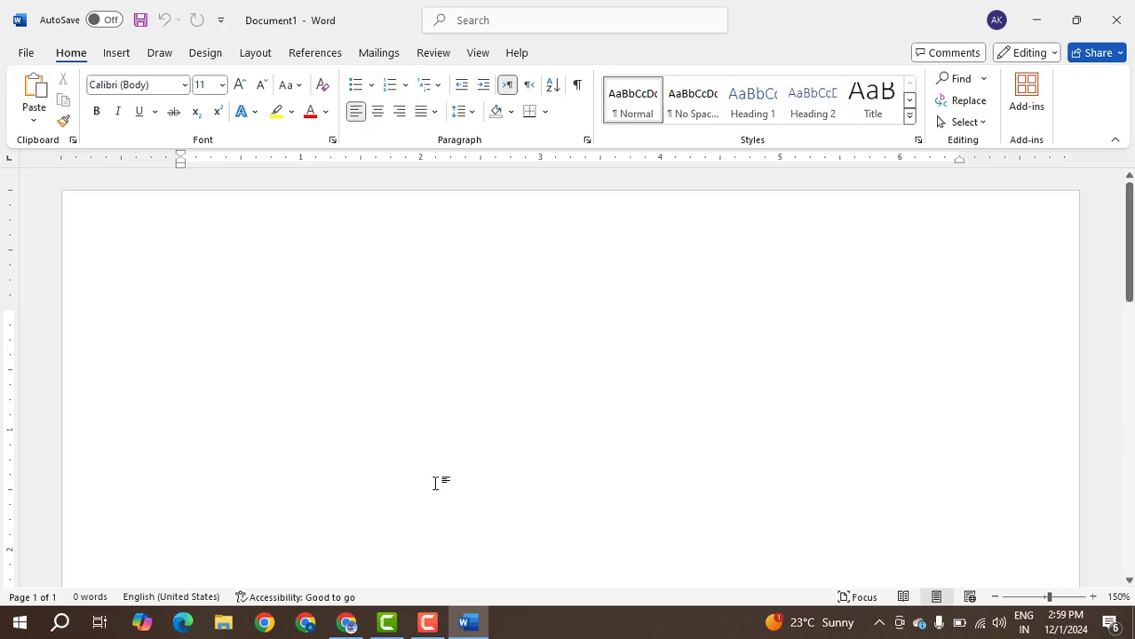
Paste the first two paragraphs of the Hindi Wikipedia article on कंप्यूटर into the blank Word document.
click(347, 622)
click(486, 20)
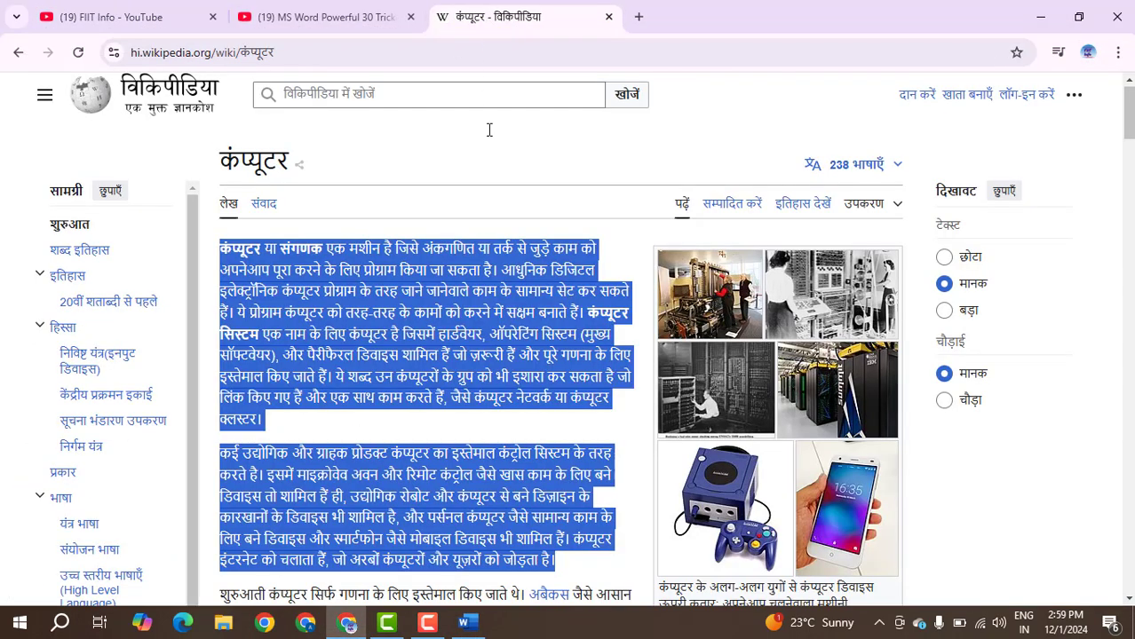
mouse_move(364, 358)
click(467, 623)
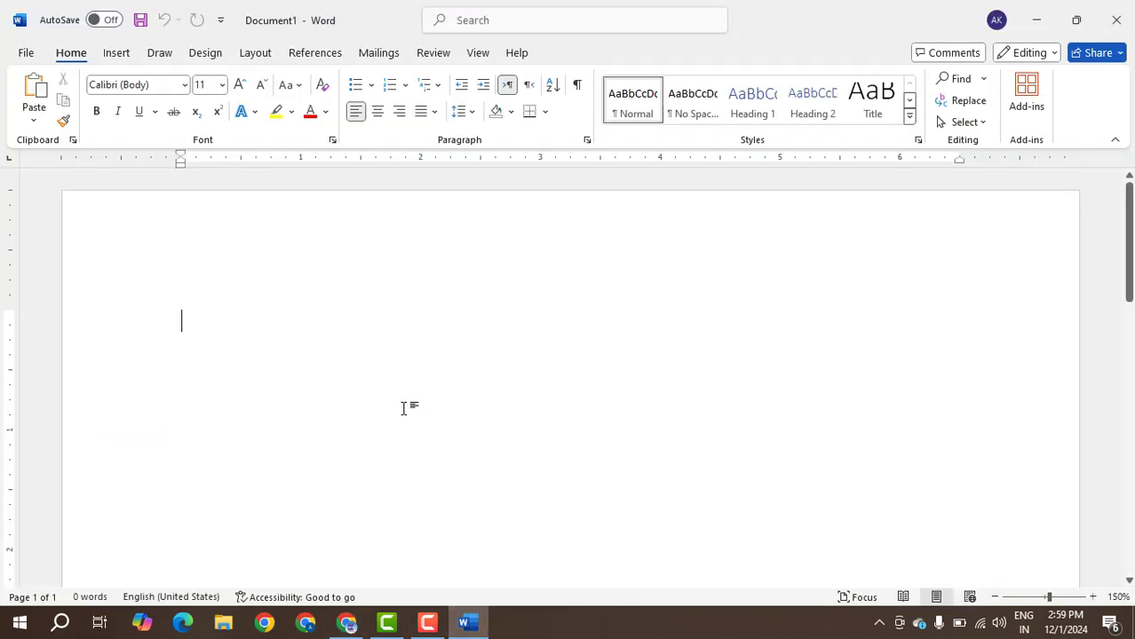
key(ctrl+v)
scroll(404, 408, up, 5)
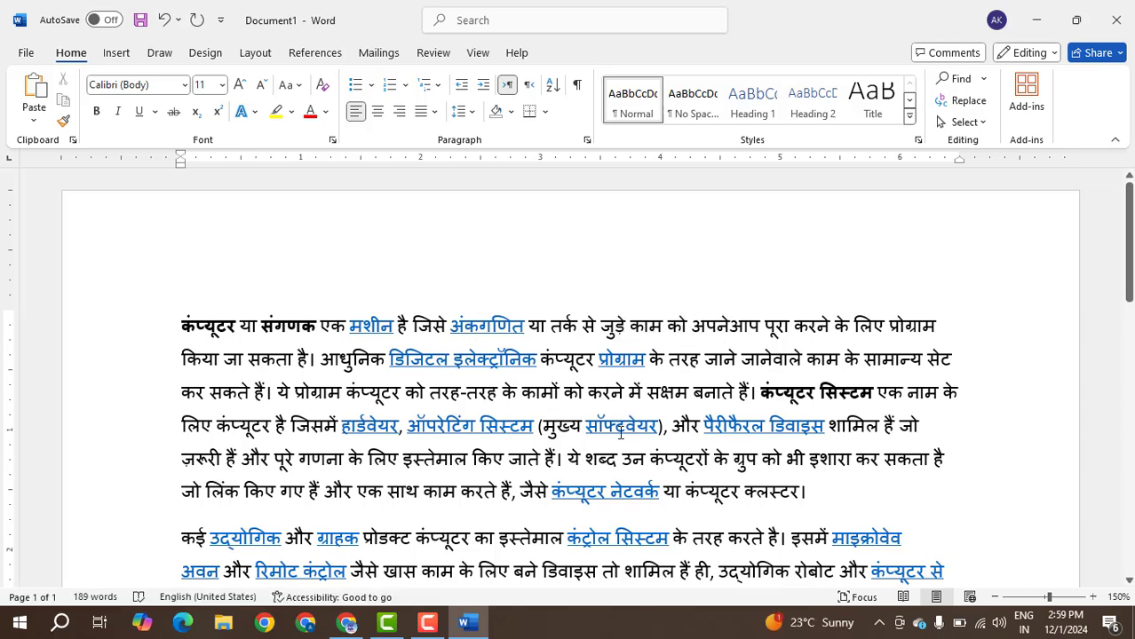
Remove the hyperlink from the word मशीन in the first line of the pasted text.
scroll(853, 461, down, 3)
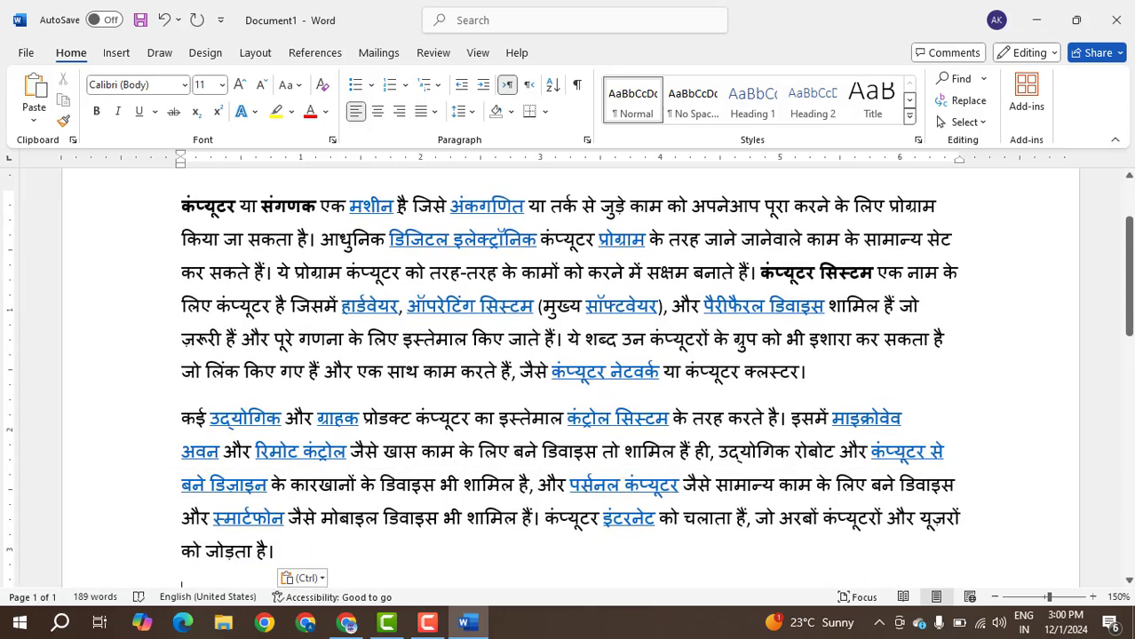
drag(394, 206, 350, 206)
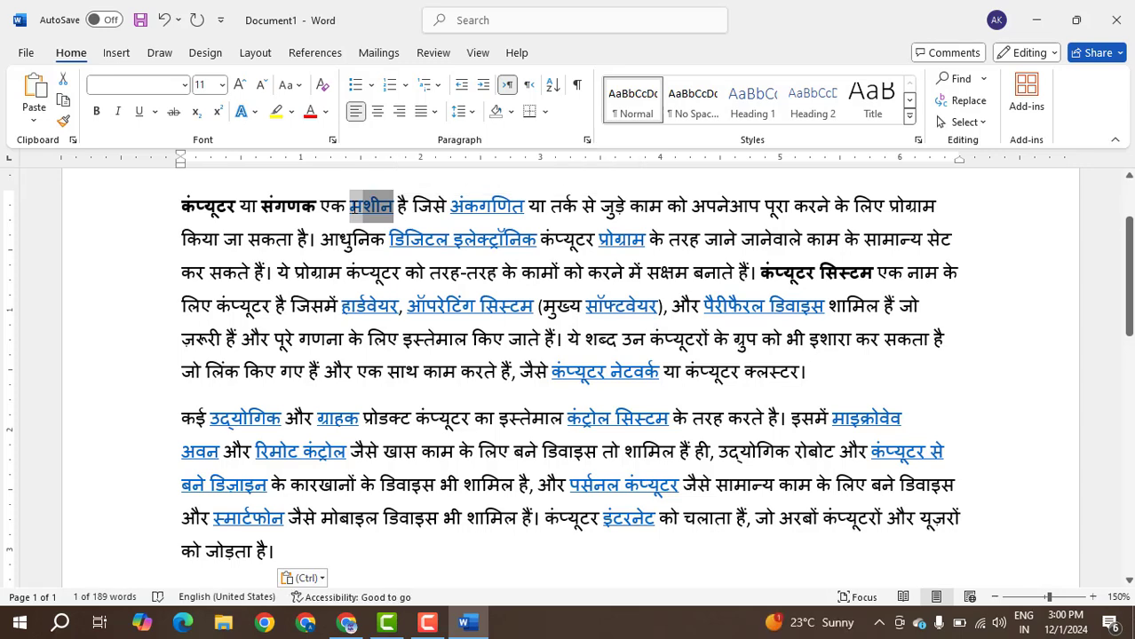
key(ctrl+k)
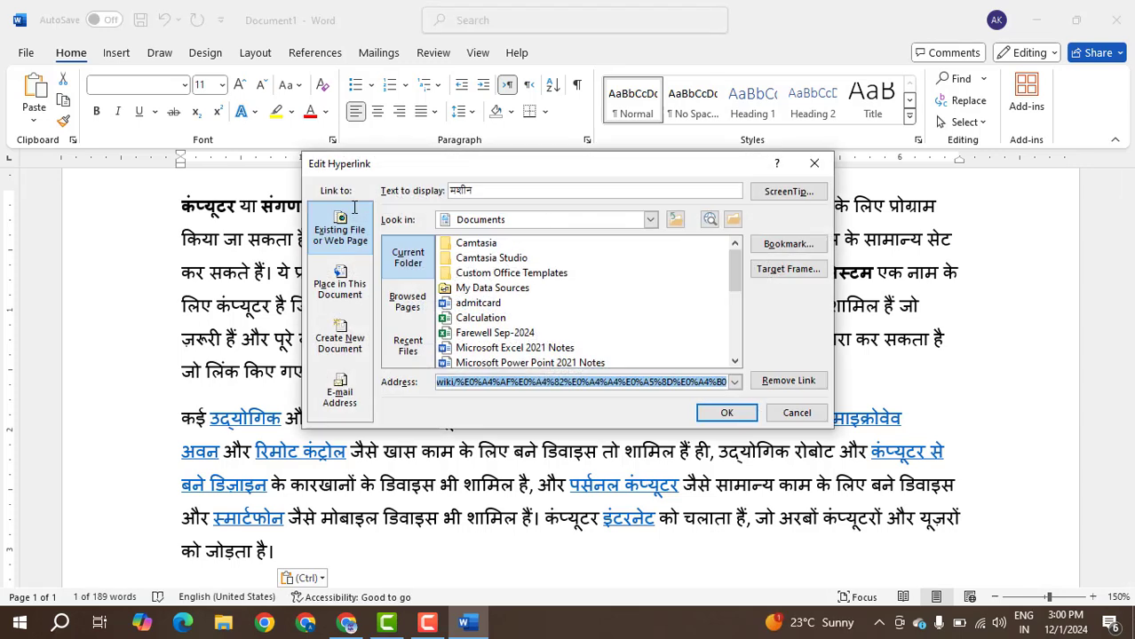
click(772, 383)
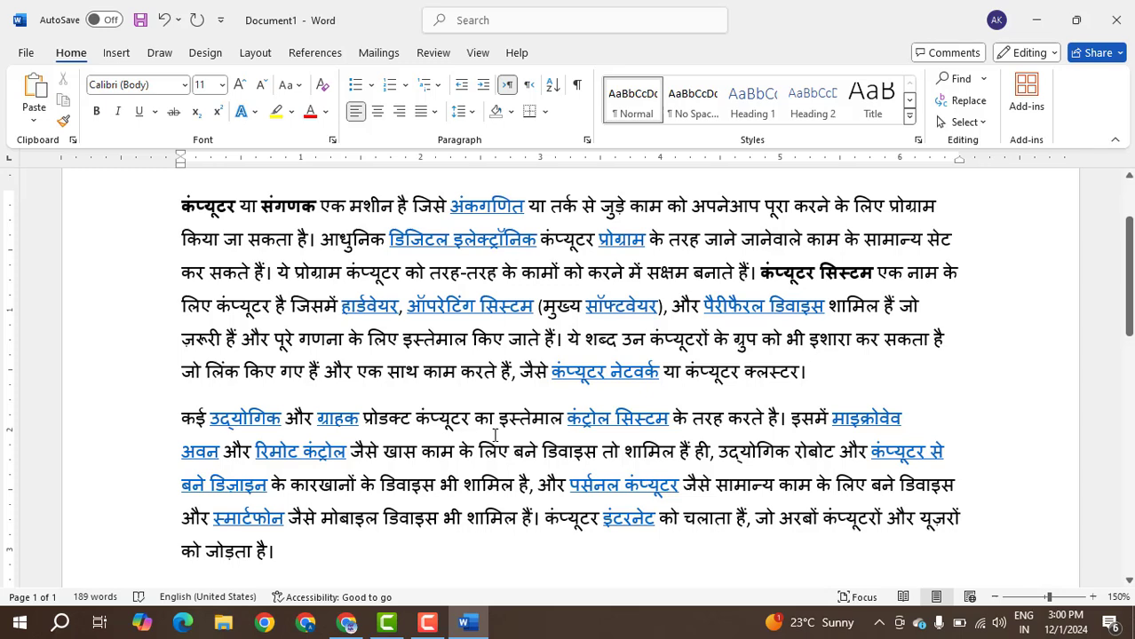
Clear the character formatting, including bold and link styling, from the entire pasted text.
key(ctrl+a)
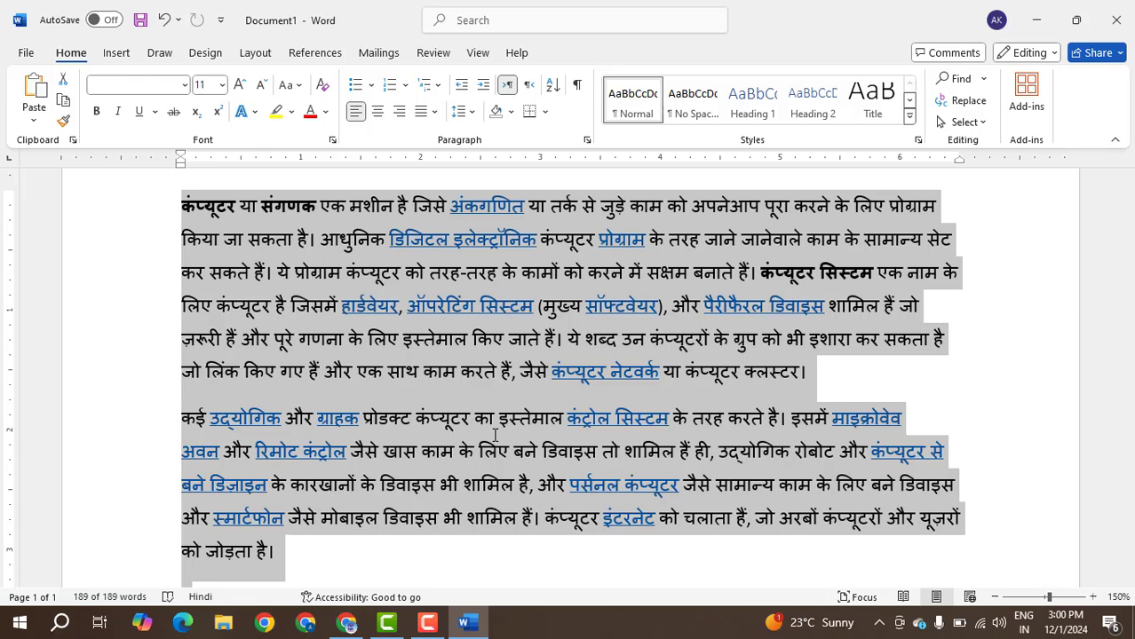
key(ctrl+space)
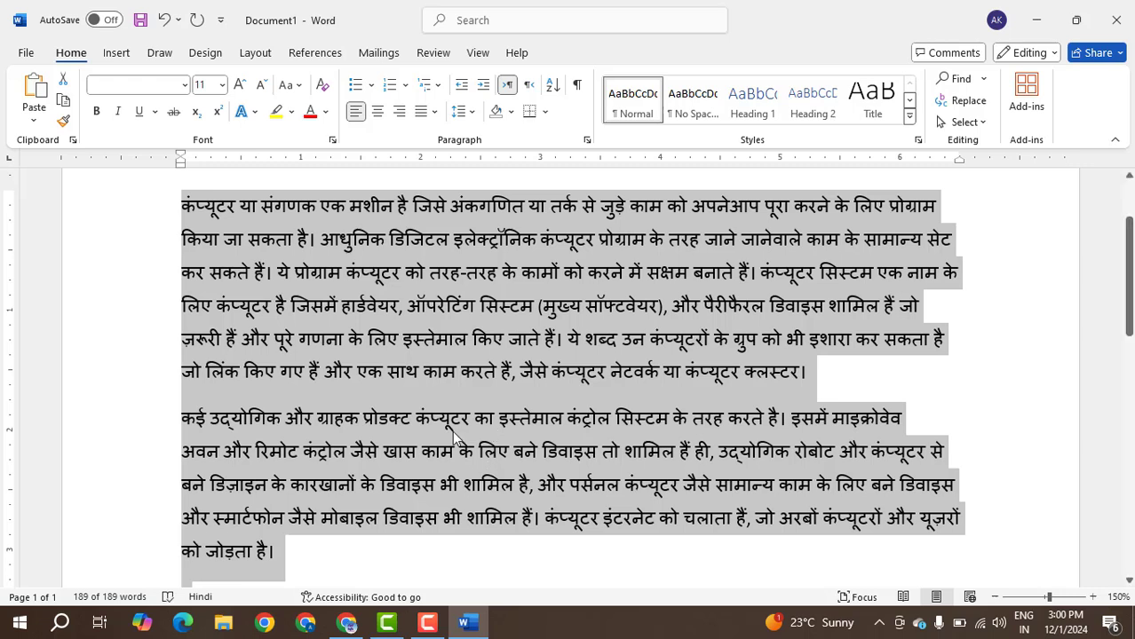
click(457, 543)
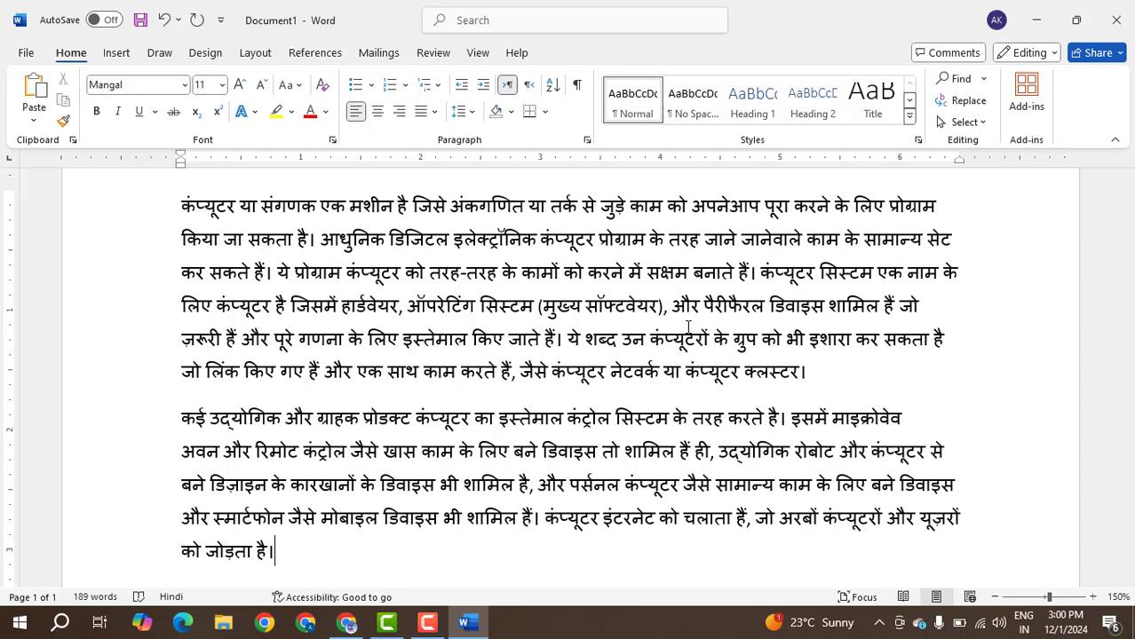
Delete all of the pasted Hindi text from the document.
key(ctrl+a)
key(BackSpace)
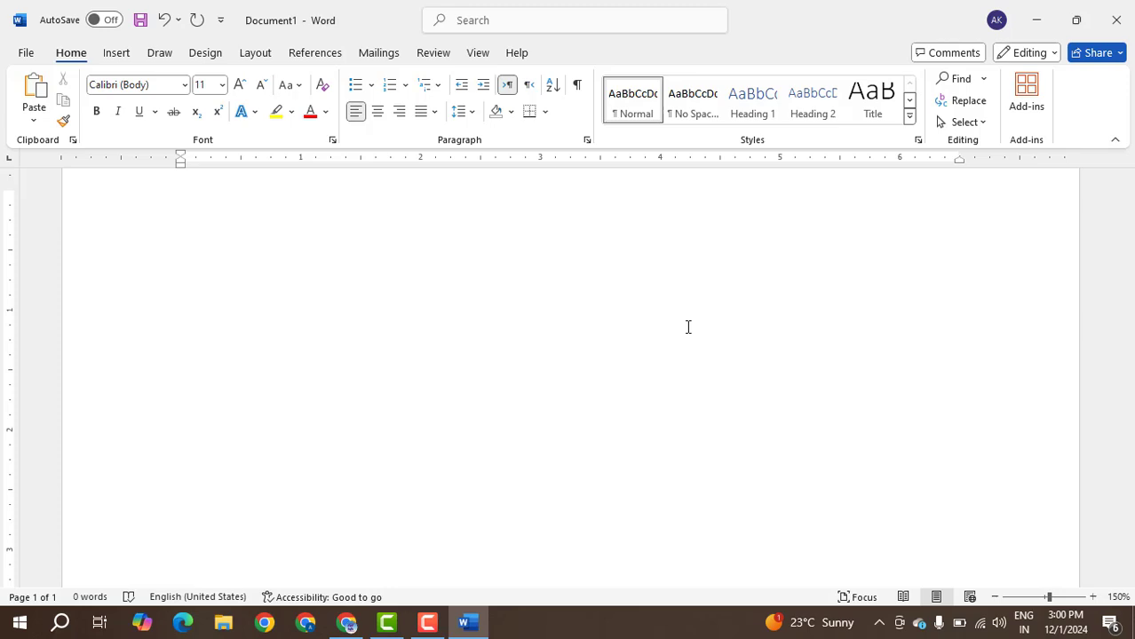
Generate five paragraphs of sample text with two sentences each using =rand(5,2).
scroll(843, 348, up, 2)
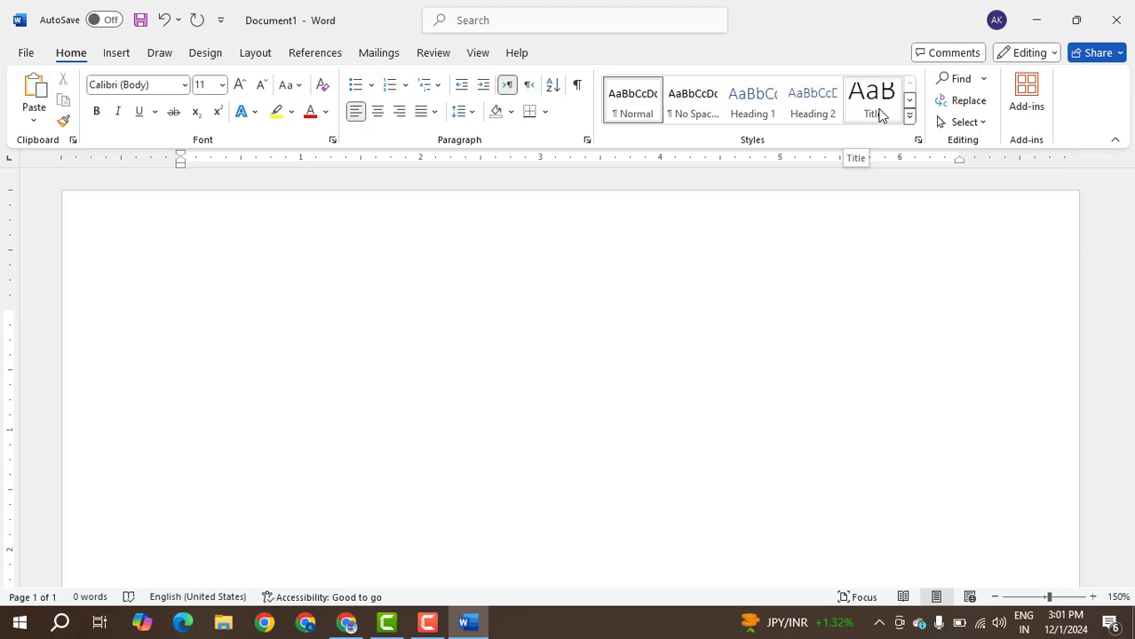
text(=ra)
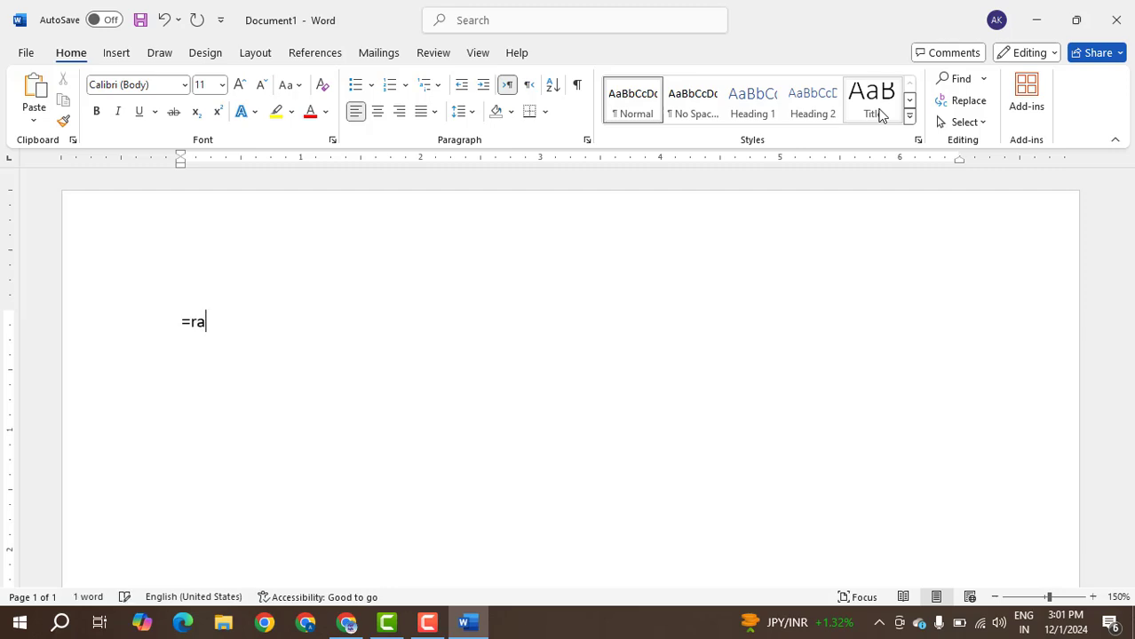
text(nd()
text(5,2))
key(Return)
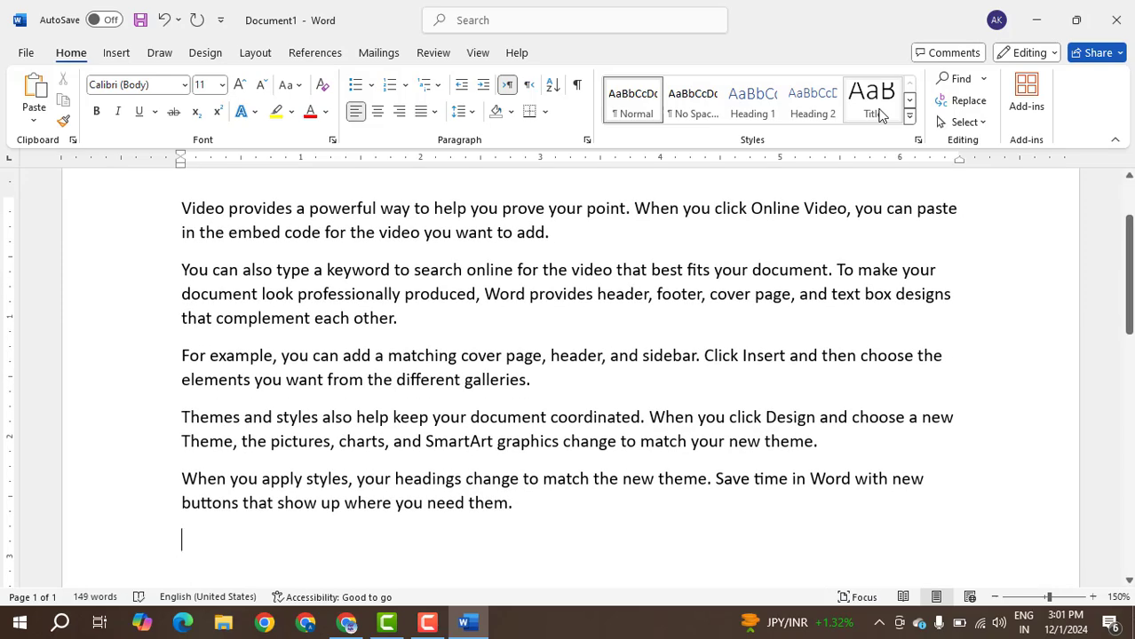
Add two Lorem ipsum paragraphs of five sentences each below the sample text using =lorem(2,5).
scroll(342, 309, down, 3)
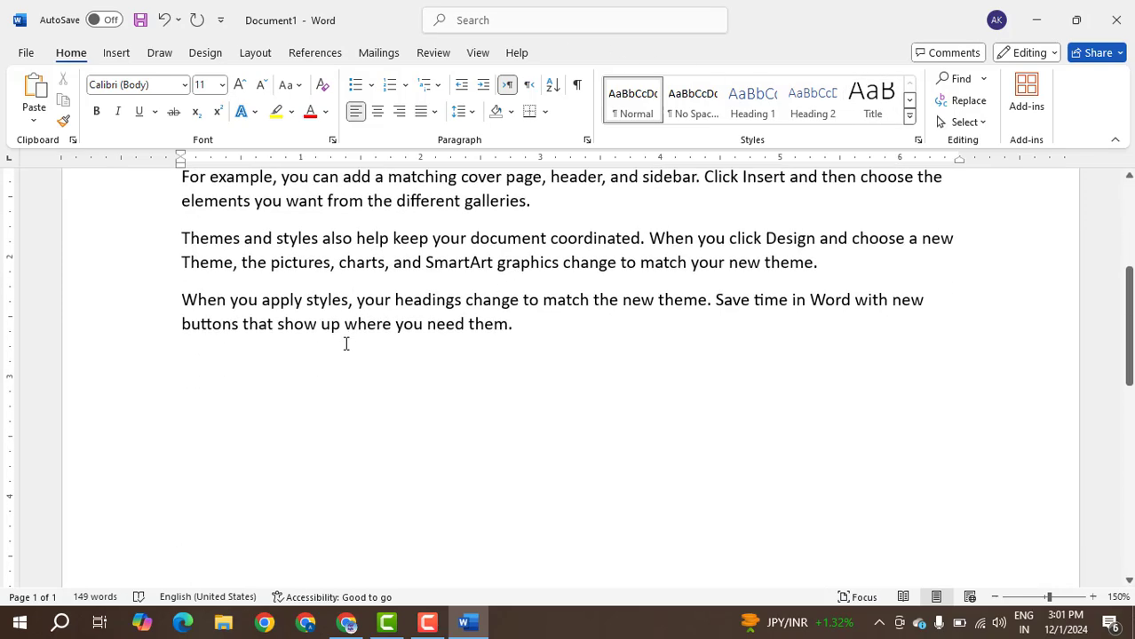
scroll(346, 337, up, 5)
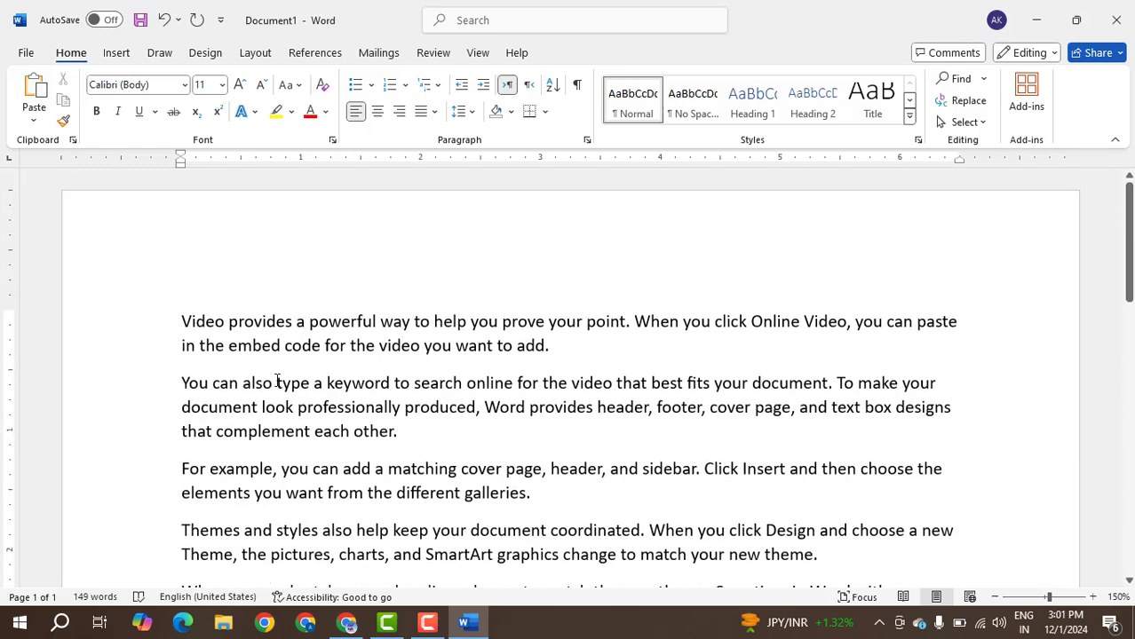
scroll(289, 384, down, 2)
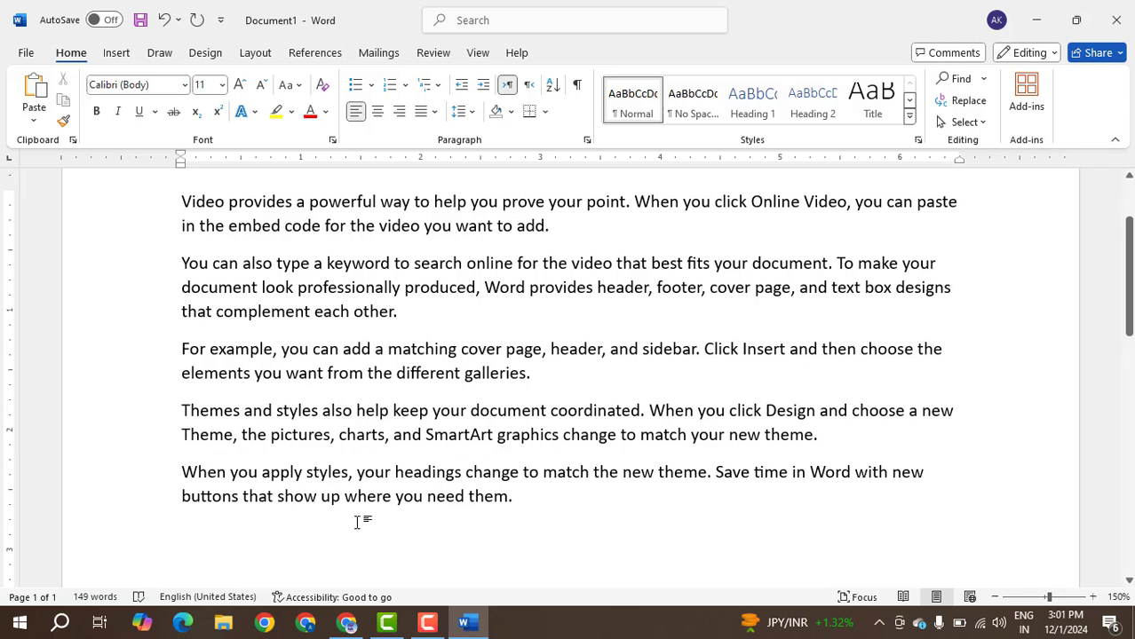
scroll(449, 484, up, 2)
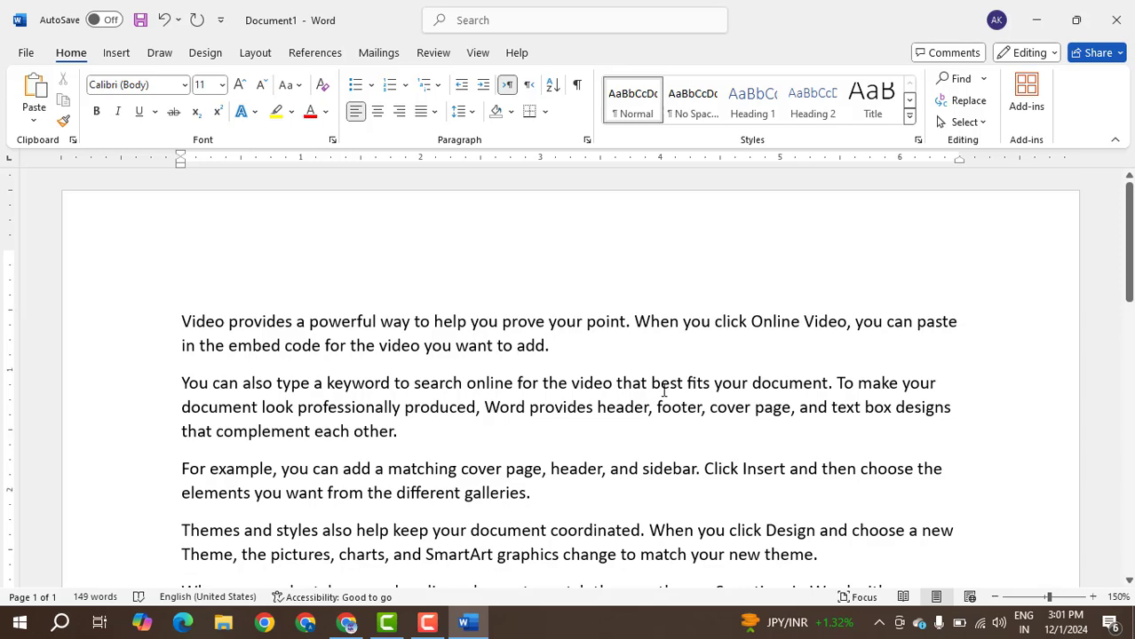
scroll(454, 480, down, 3)
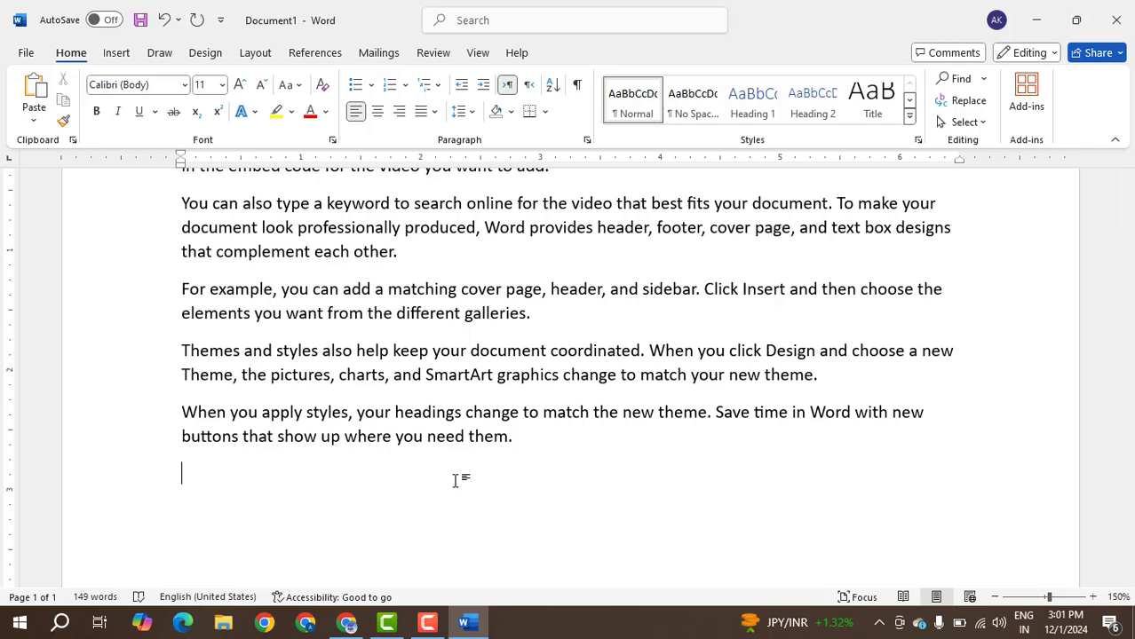
text(=lorem(2,5)
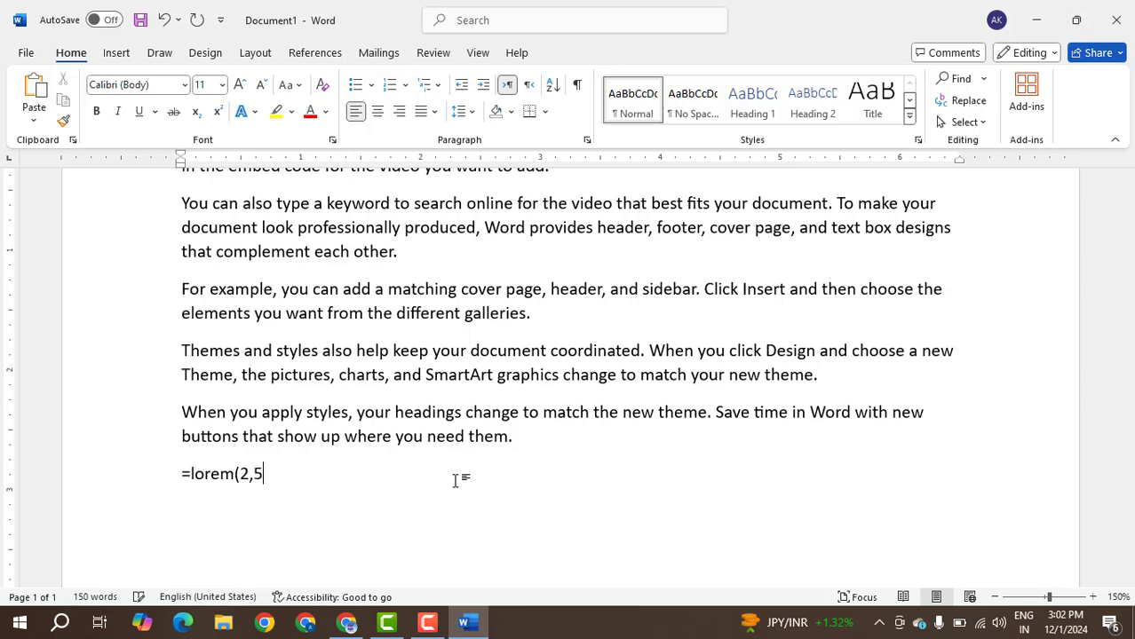
text())
key(Return)
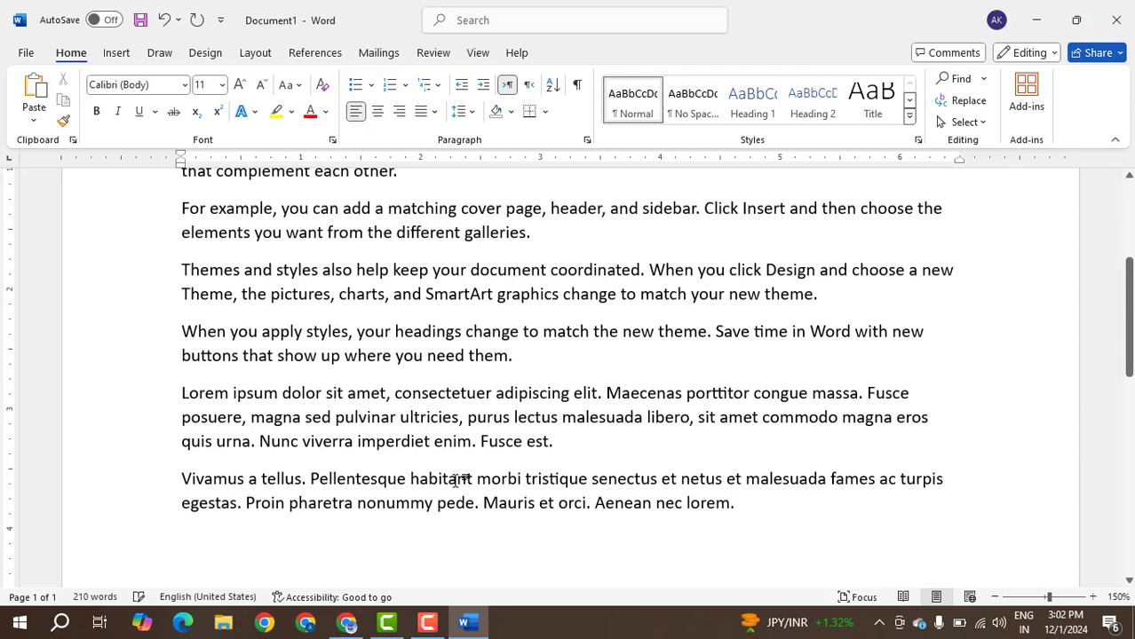
Enter a person's full name on the empty line below the Lorem ipsum paragraphs.
scroll(458, 480, up, 2)
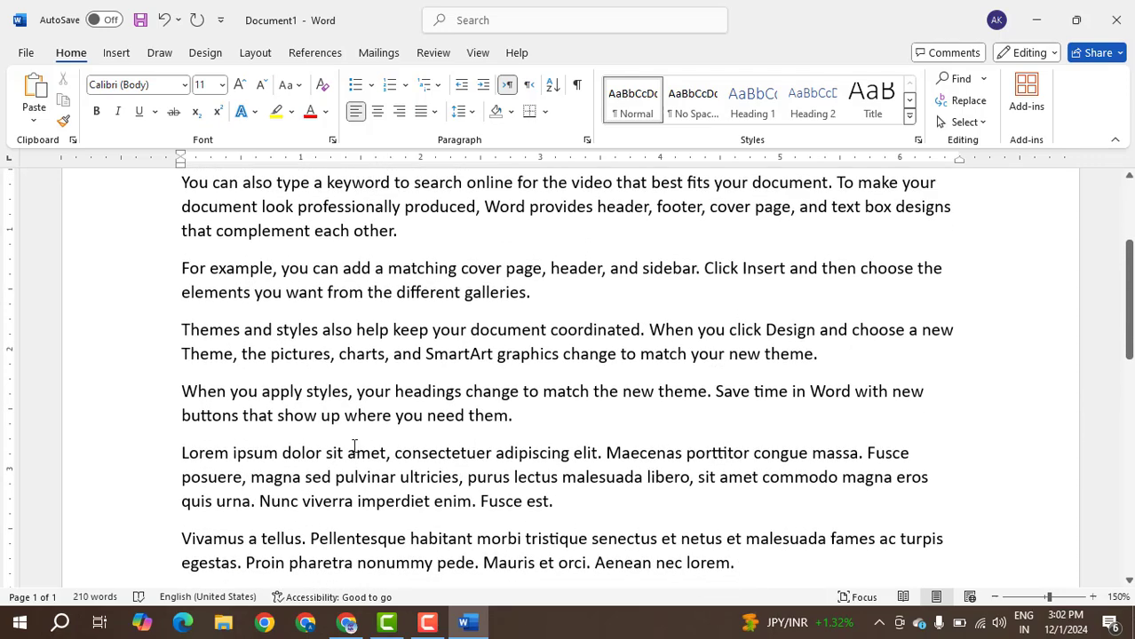
scroll(372, 457, up, 2)
scroll(373, 456, down, 8)
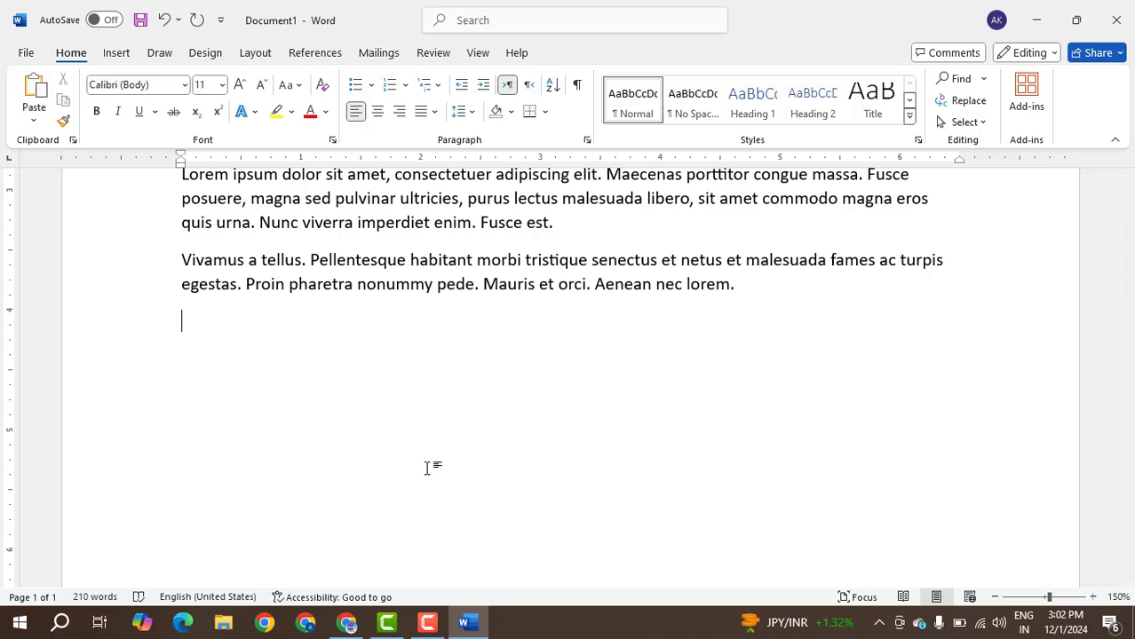
scroll(412, 531, up, 2)
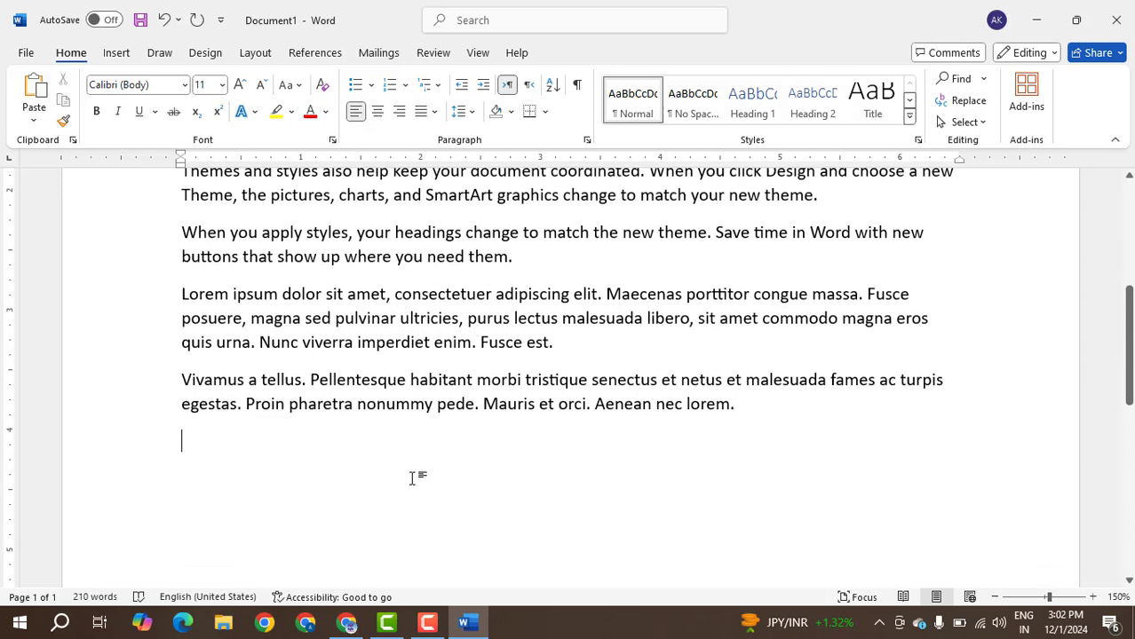
text(ughu)
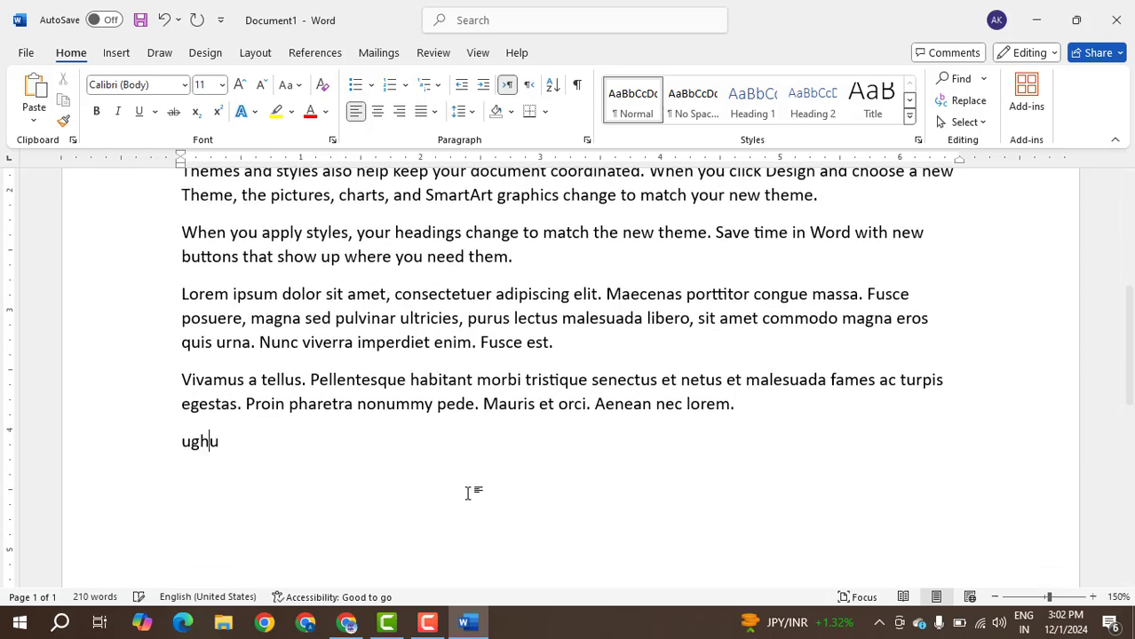
key(ctrl+z)
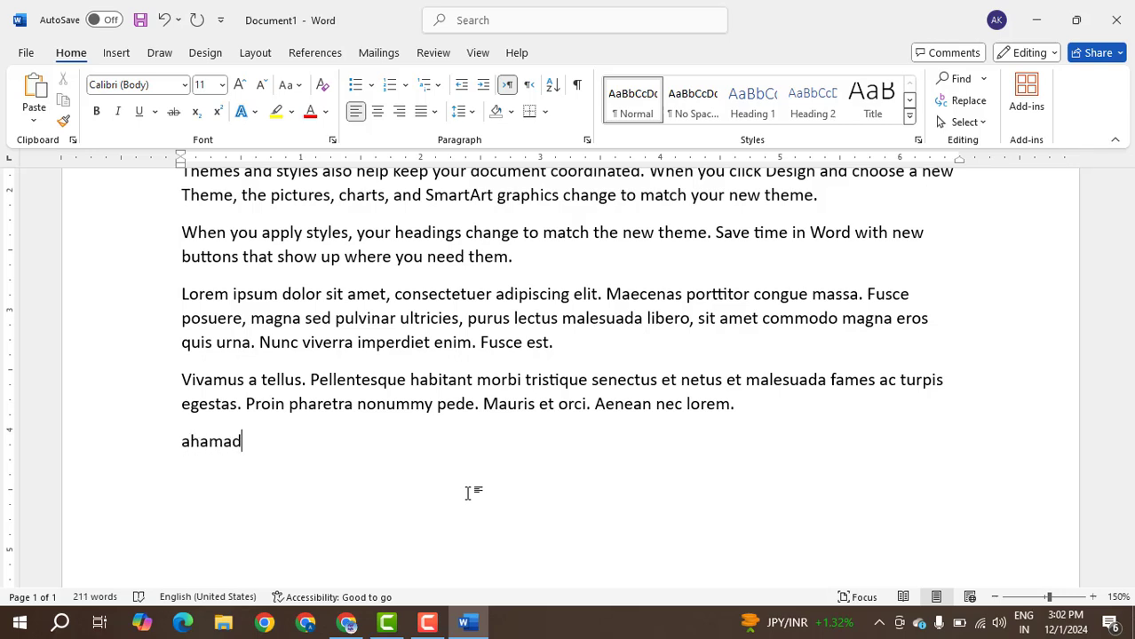
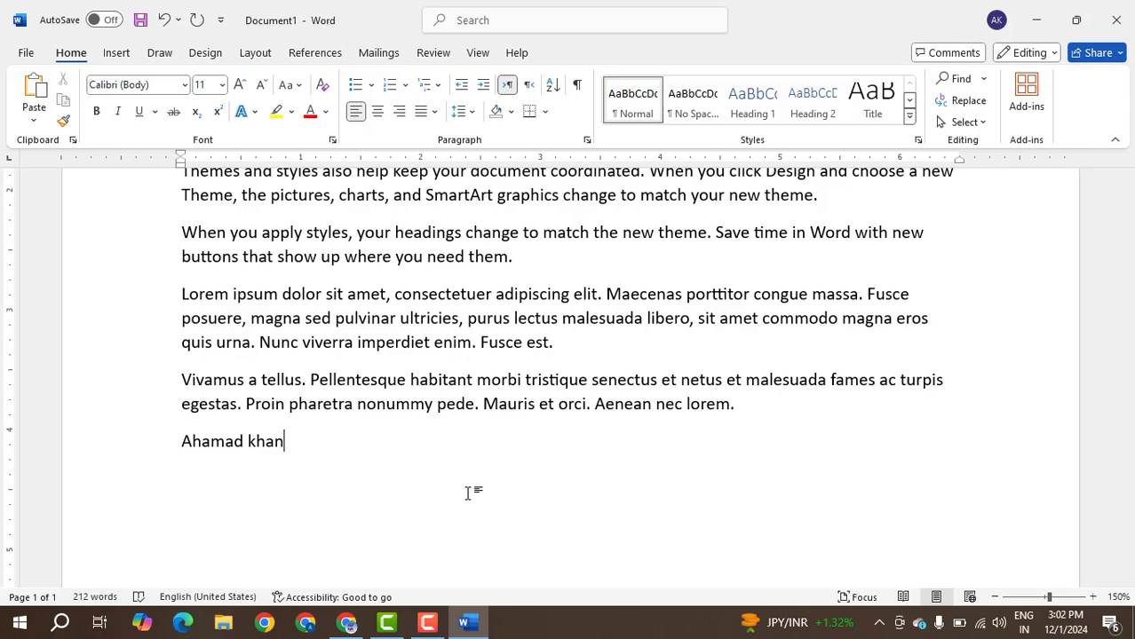
Enter 2154 on the full-name line, spaced with tabs toward the far side of the page.
key(Tab)
key(Tab)
key(Tab)
key(Tab)
key(BackSpace)
key(BackSpace)
key(BackSpace)
key(BackSpace)
key(Tab)
key(Tab)
key(Tab)
Enter a person's first name on the next line with 3664 tabbed into alignment under 2154.
key(Tab)
key(Tab)
key(Tab)
key(Tab)
text(2154)
key(Return)
text(Wakil)
key(Tab)
key(Tab)
key(Tab)
key(Tab)
key(Tab)
key(Tab)
key(Tab)
key(Tab)
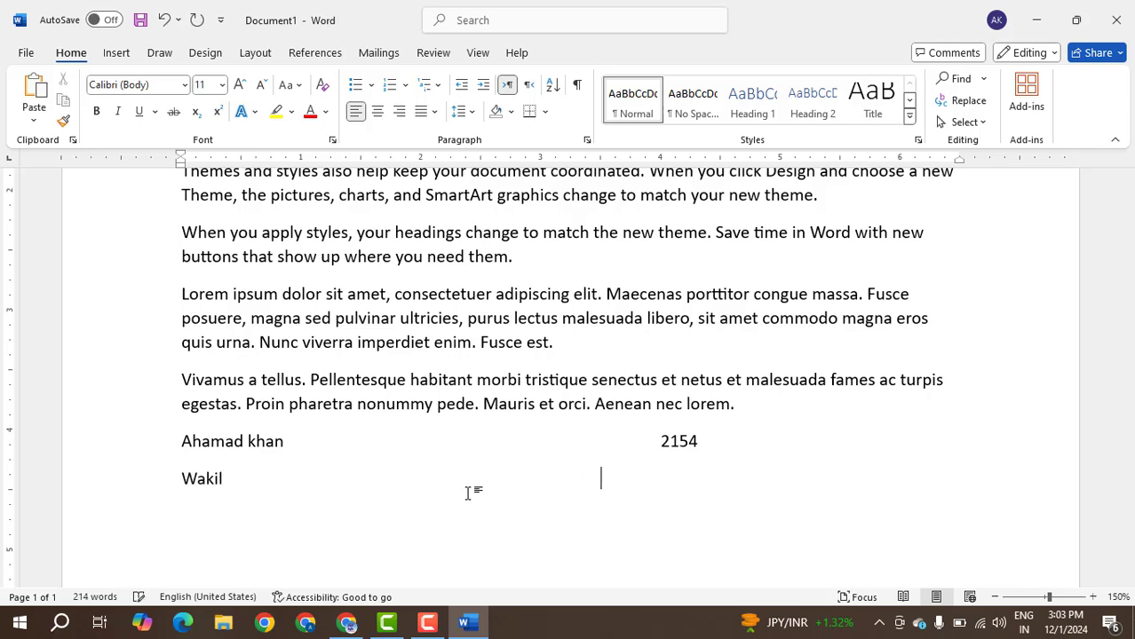
text(3664)
key(Return)
Enter keyboard on the third line and place 4554 directly beneath 3664 on that line.
text(keybo)
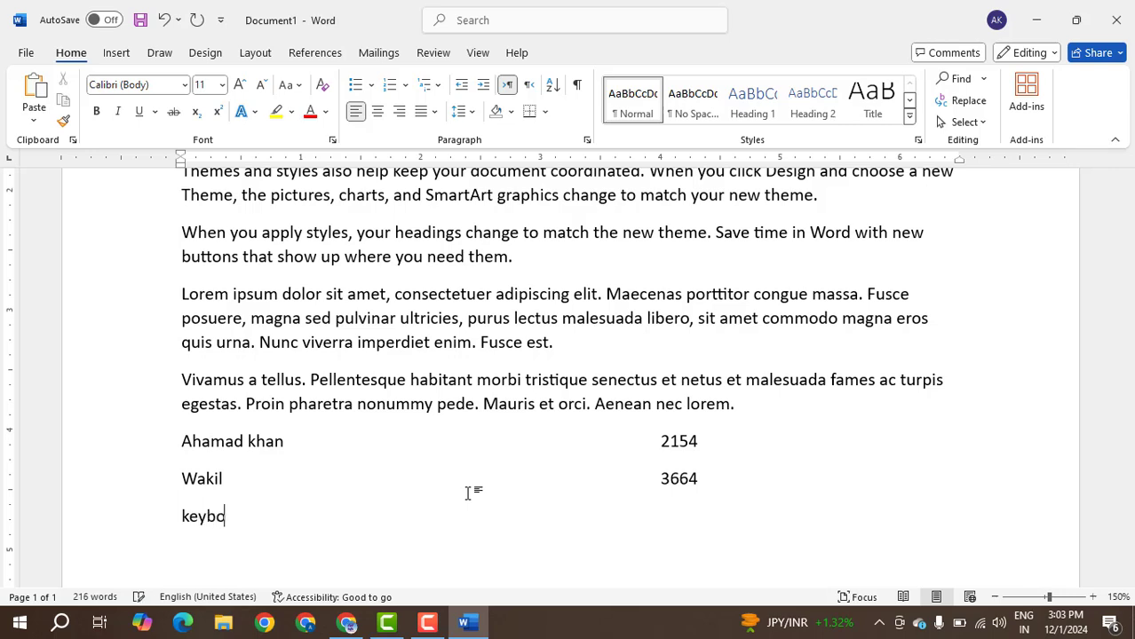
text(ard)
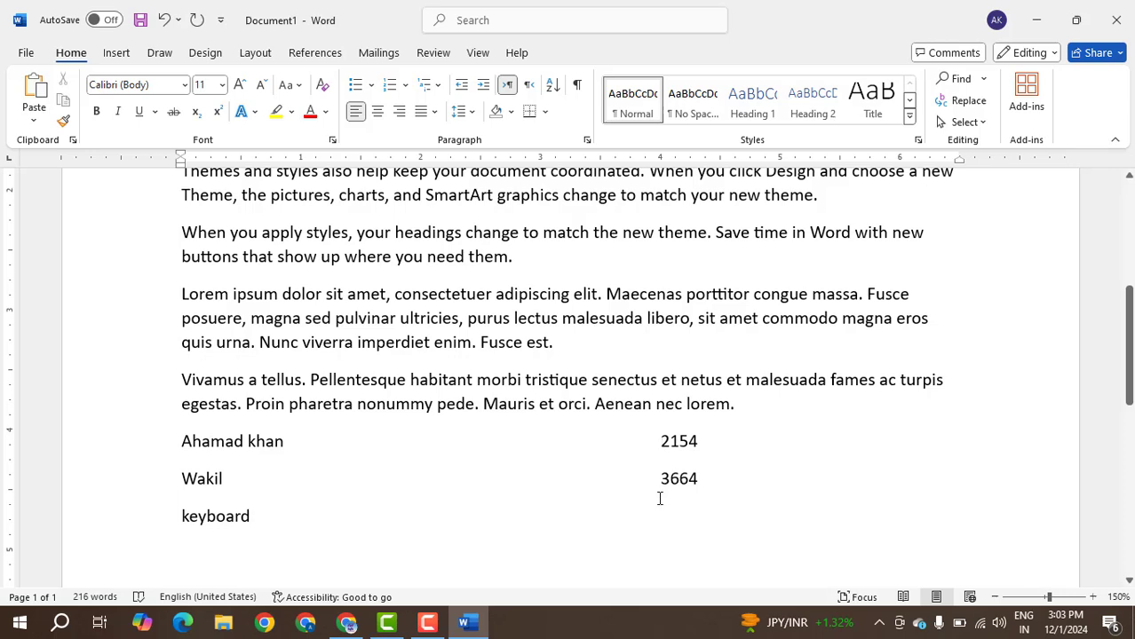
double_click(662, 510)
text(dsghd)
key(BackSpace)
key(BackSpace)
key(BackSpace)
key(BackSpace)
key(BackSpace)
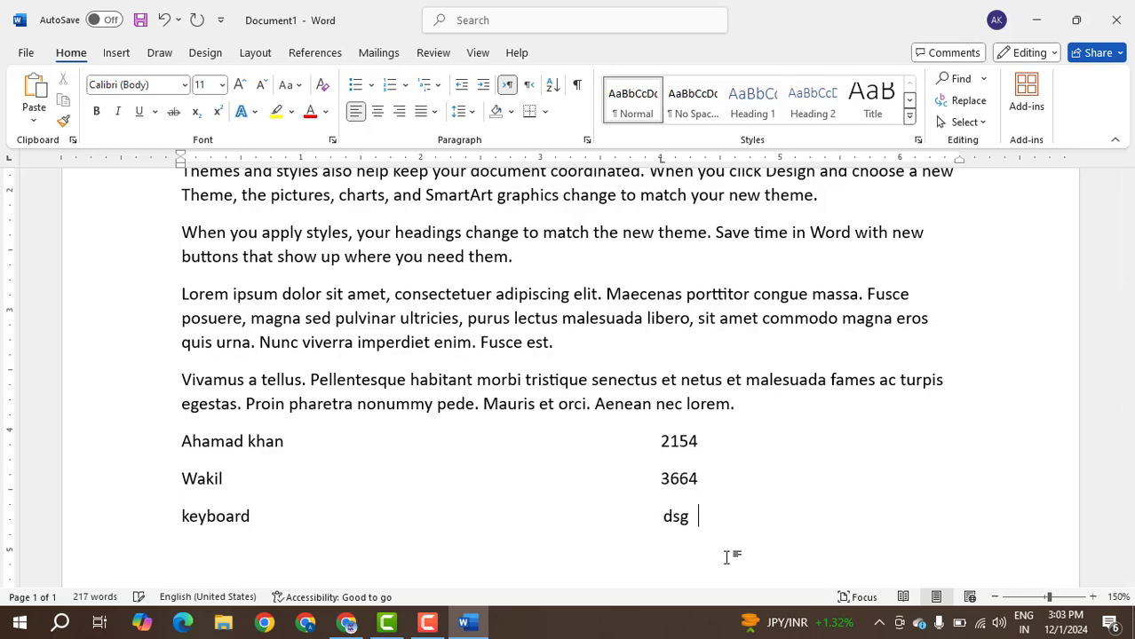
text(4554)
Place dhfghds after 4554 near the margin of the keyboard line, and dsfjhsjdh between keyboard and 4554.
double_click(857, 513)
text(dhfghds)
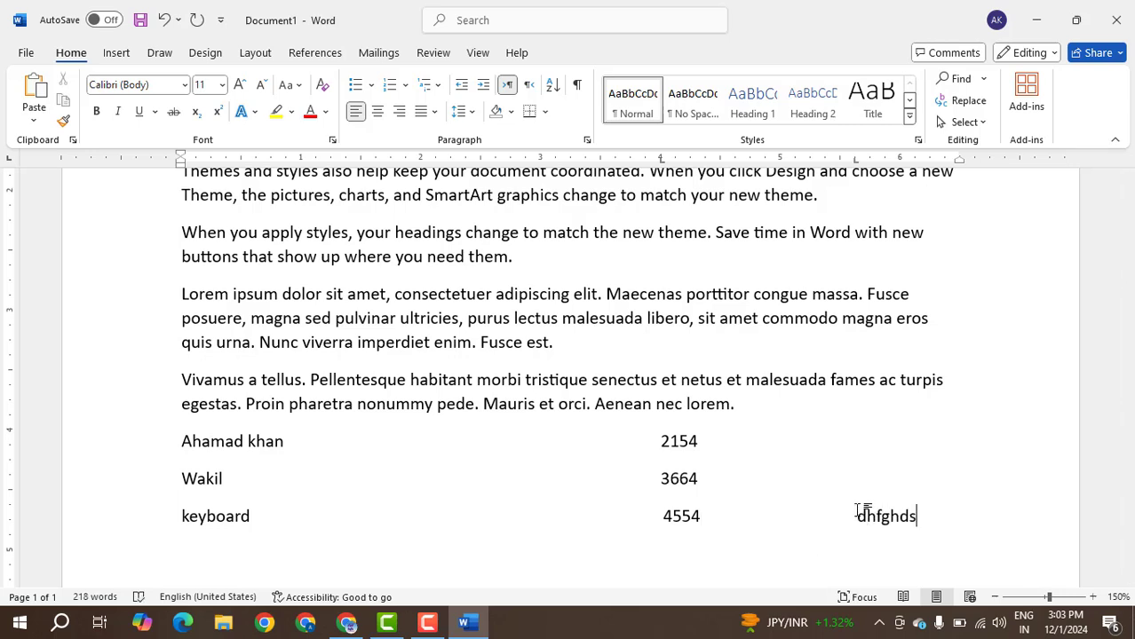
click(416, 514)
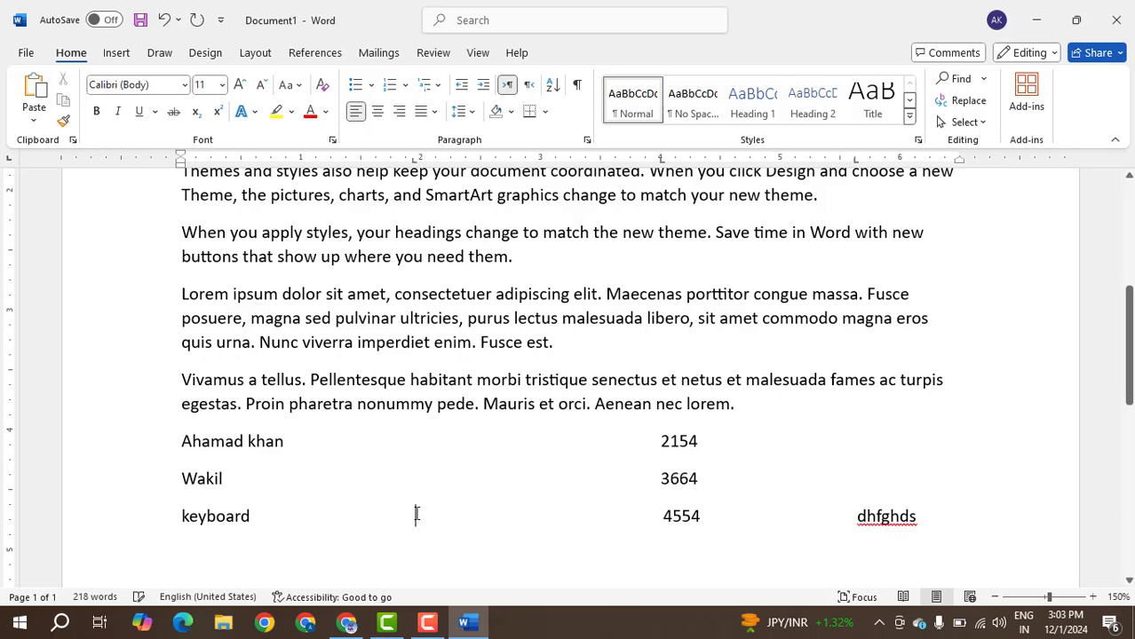
text(dsfjhsjdh)
Add a line below with hdsgfsgdhfg at its start, dsfhghsdgfh mid-line and sdfgsdhf further along.
click(960, 525)
key(Return)
text(hdsgfsgdhfg)
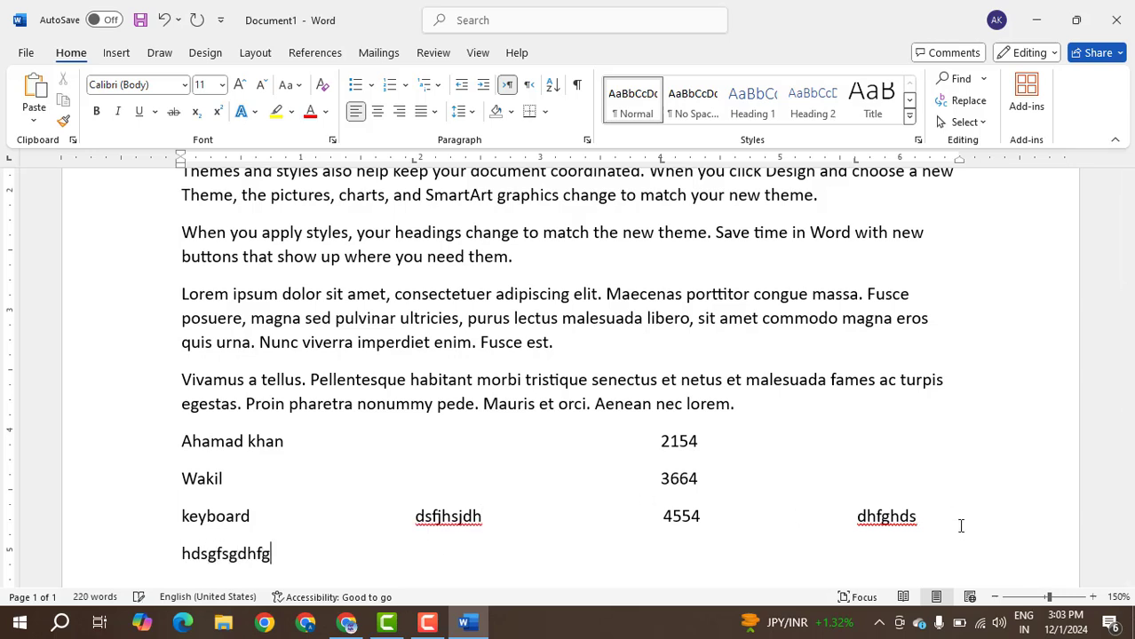
double_click(567, 557)
text(dsfhghsdgfh)
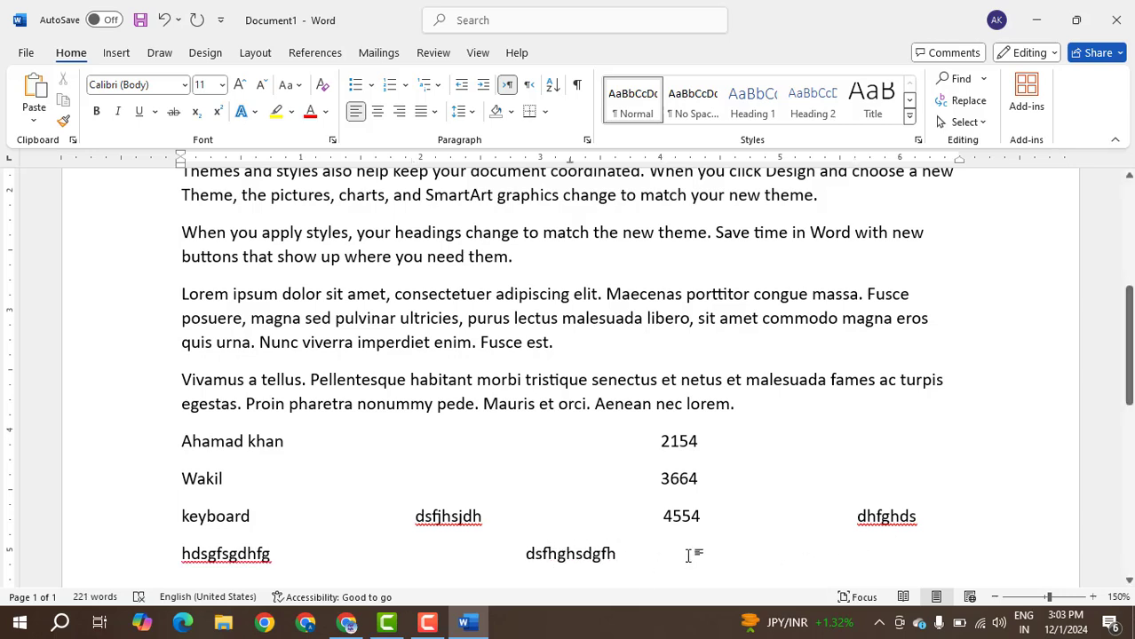
double_click(699, 554)
text(sdfgsdhf)
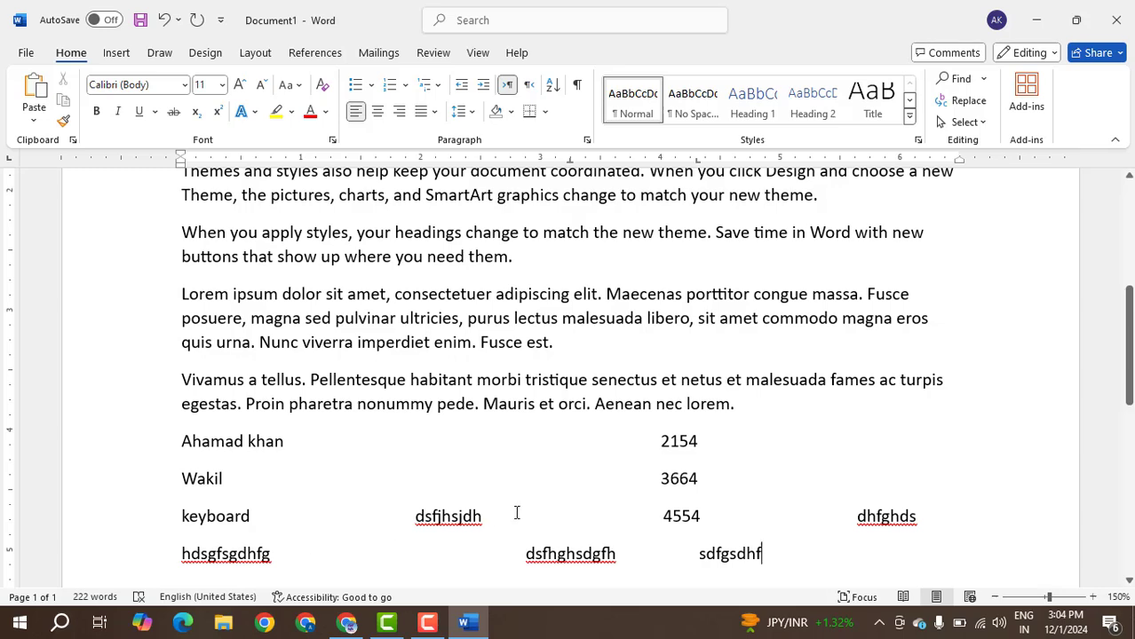
Collapse the ribbon and expand it again.
scroll(517, 513, up, 6)
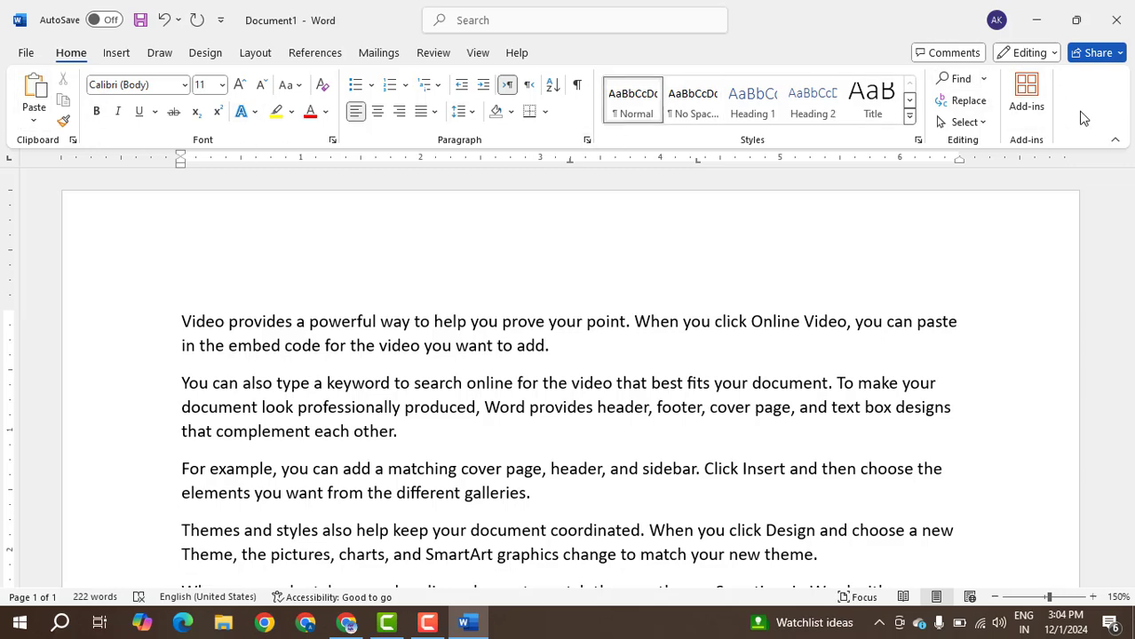
key(ctrl+F1)
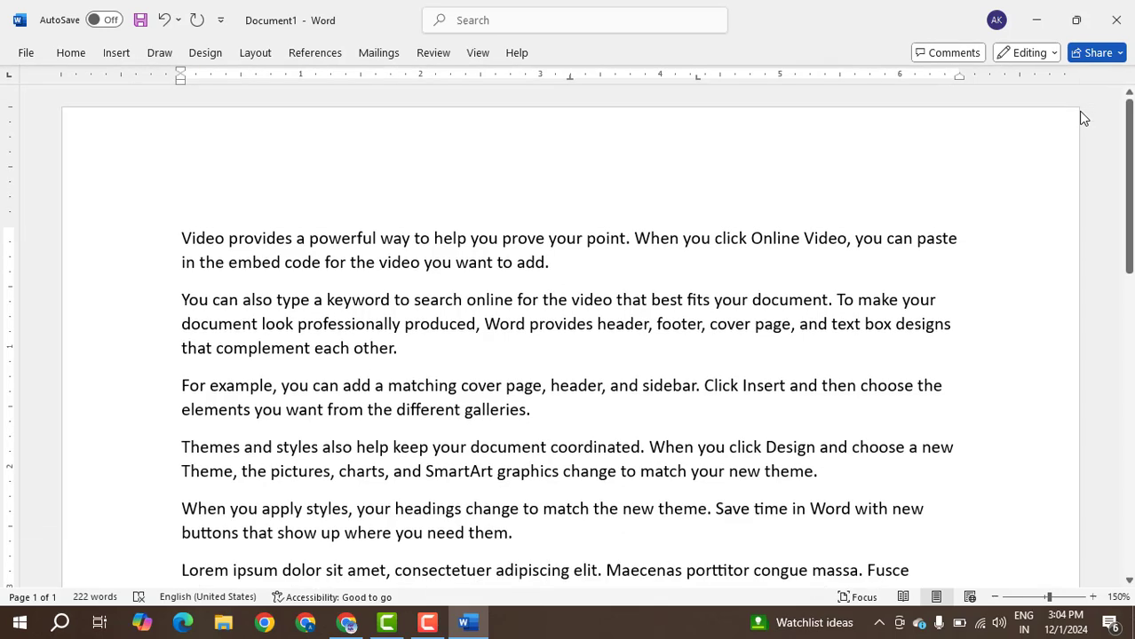
key(ctrl+F1)
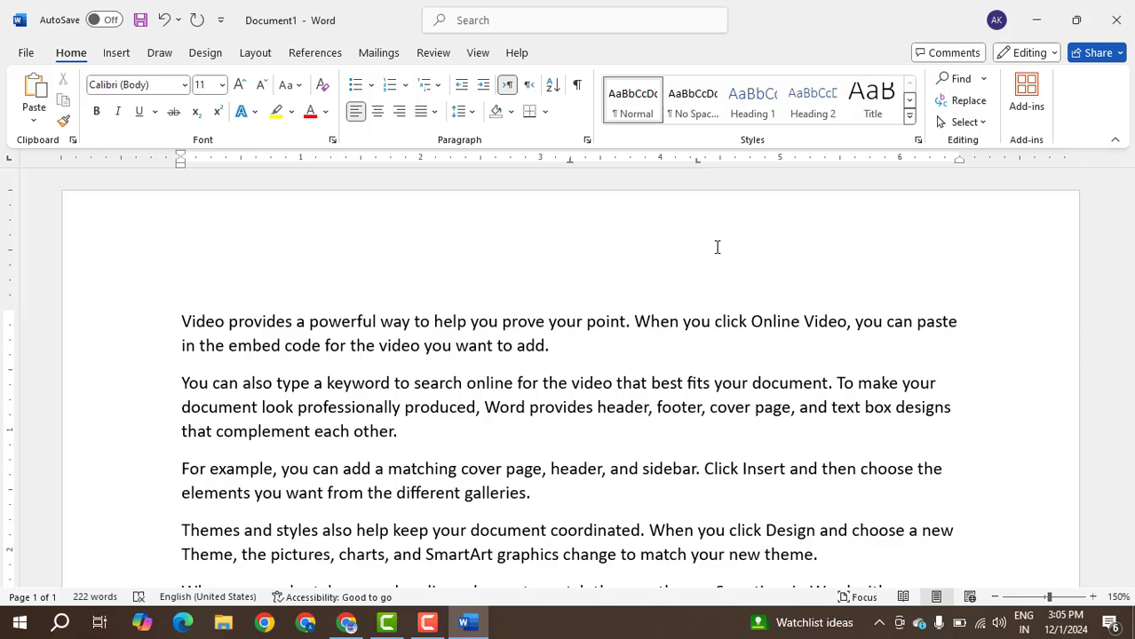
Insert a copyright symbol on a new line at the end of the document using (c), followed by another new line.
scroll(764, 325, down, 7)
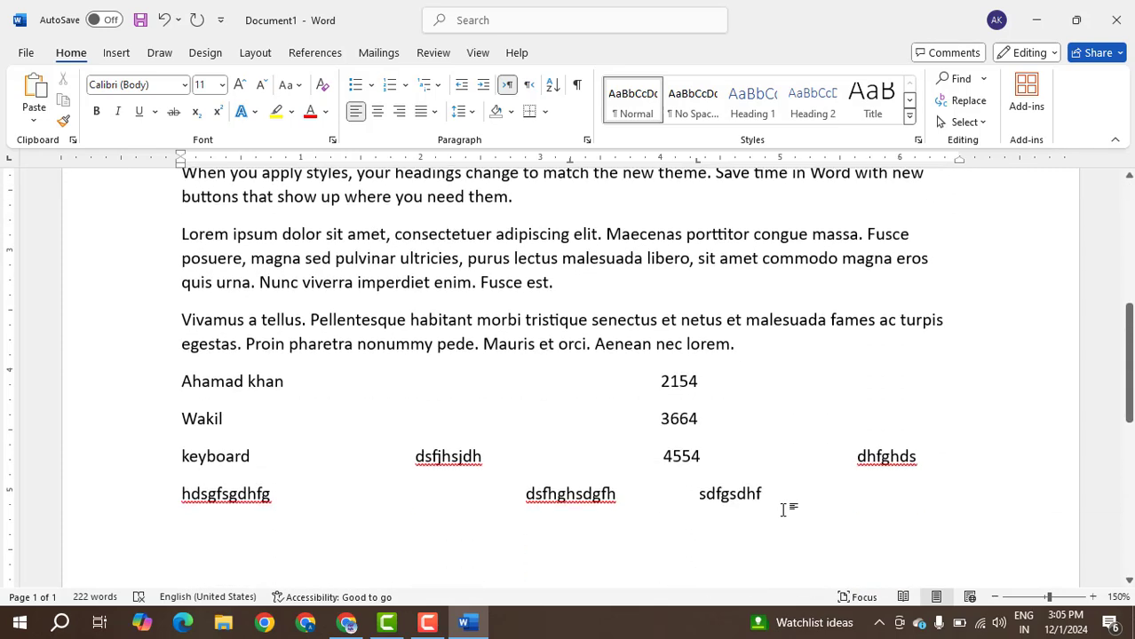
scroll(822, 426, down, 1)
key(Return)
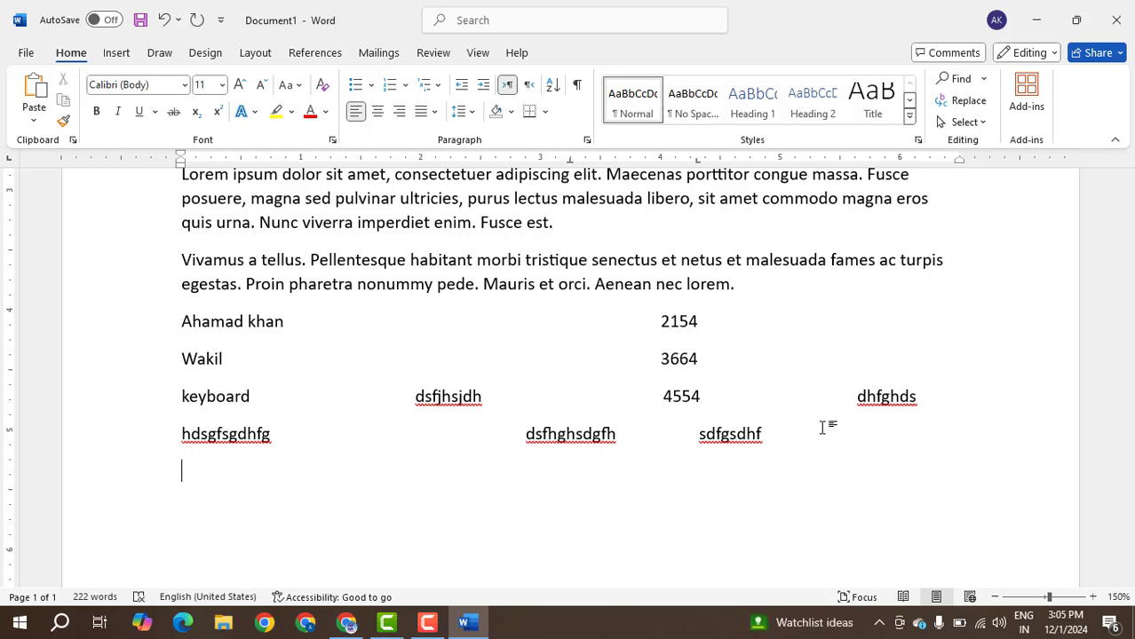
text((c))
key(Return)
text((R))
key(ctrl+z)
key(ctrl+z)
key(BackSpace)
key(BackSpace)
text(mIC)
key(BackSpace)
key(BackSpace)
key(BackSpace)
text(Mi)
key(BackSpace)
key(BackSpace)
Enter Microsoft below the copyright symbol, immediately followed by a registered trademark symbol made with (R).
text(micr)
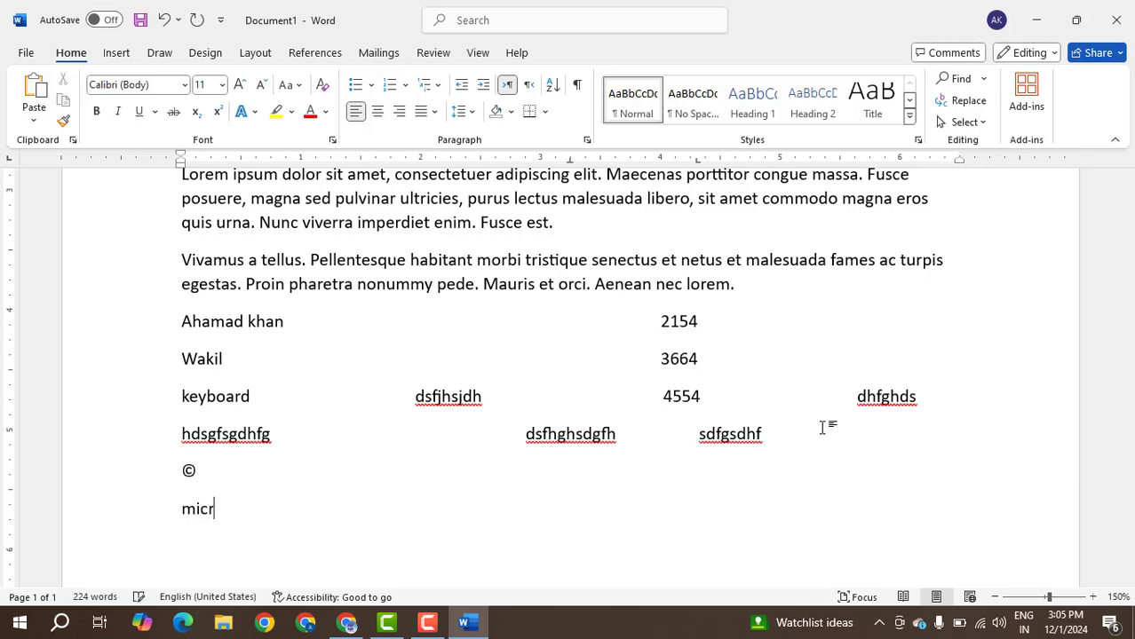
text(osoft)
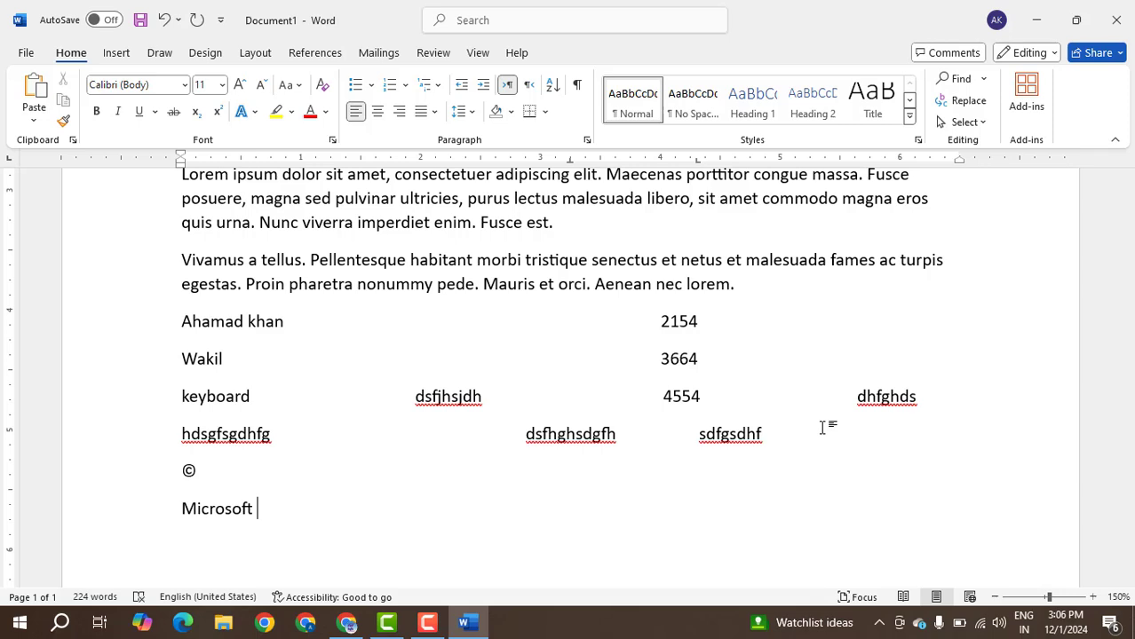
key(BackSpace)
text((R))
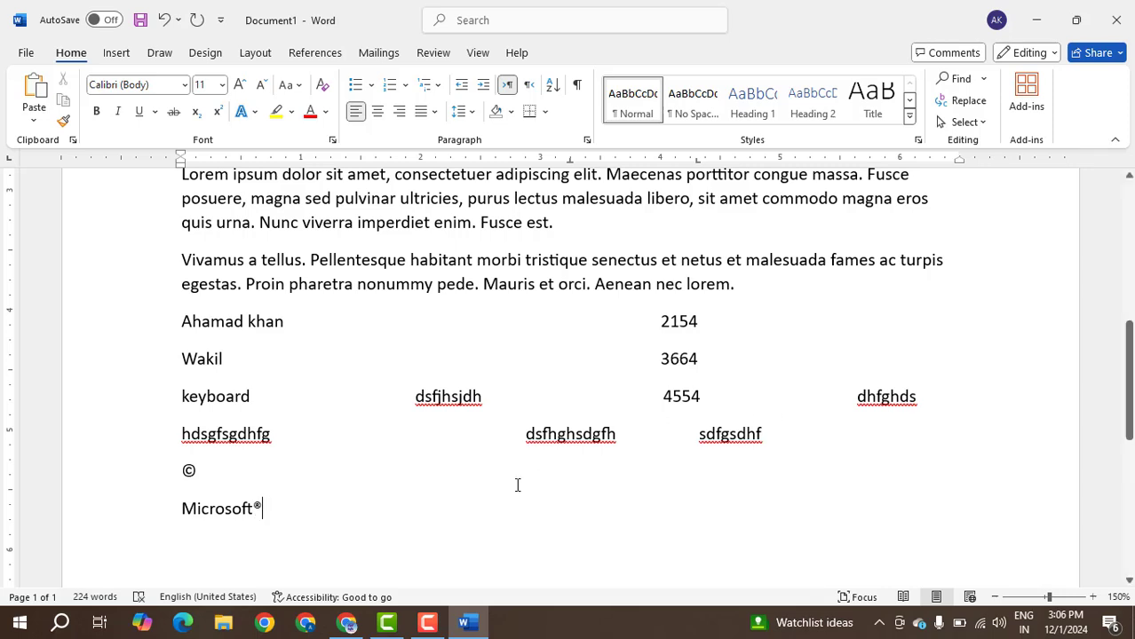
Enlarge the Microsoft® line to font size 22.
scroll(308, 535, up, 8)
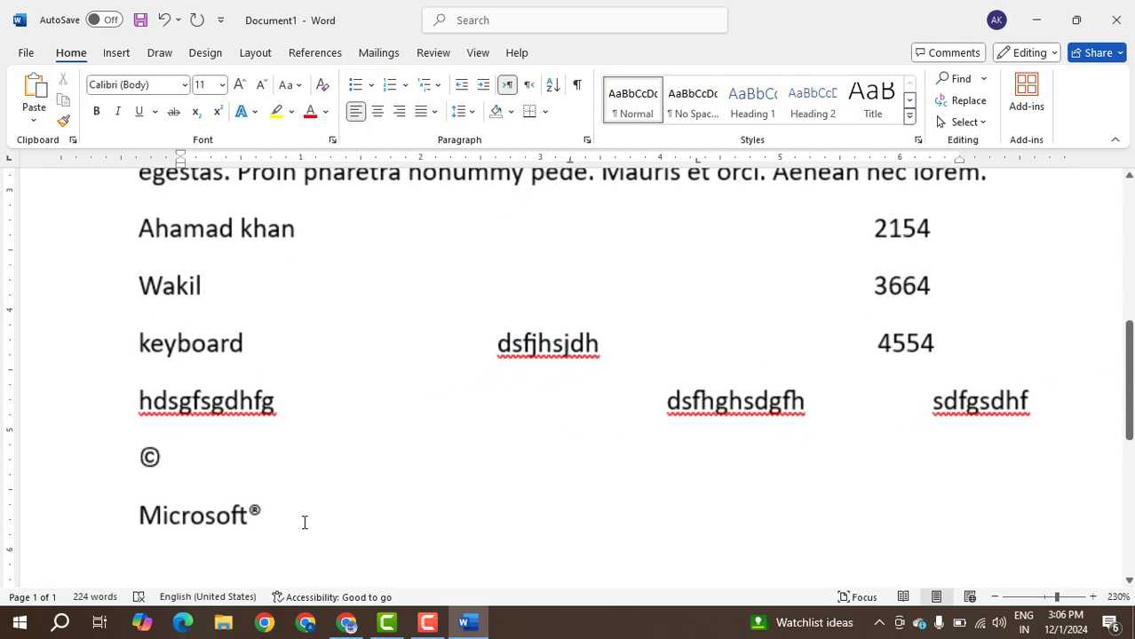
triple_click(239, 519)
key(ctrl+shift+period)
key(ctrl+shift+period)
key(ctrl+shift+period)
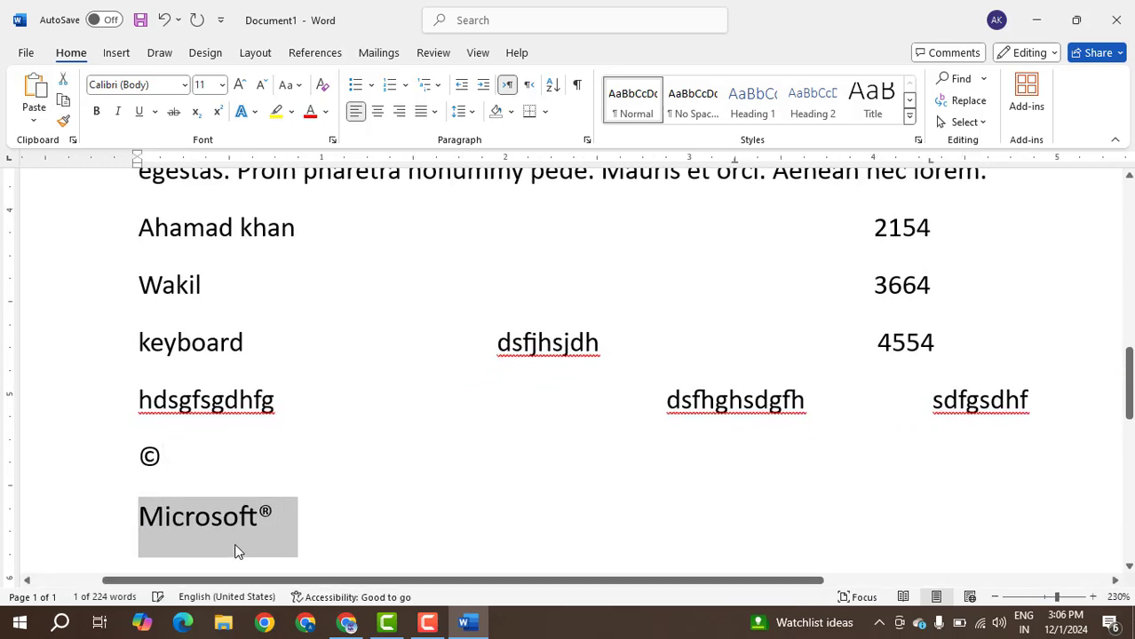
key(ctrl+shift+period)
key(ctrl+shift+period)
key(ctrl+shift+period)
scroll(532, 463, down, 3)
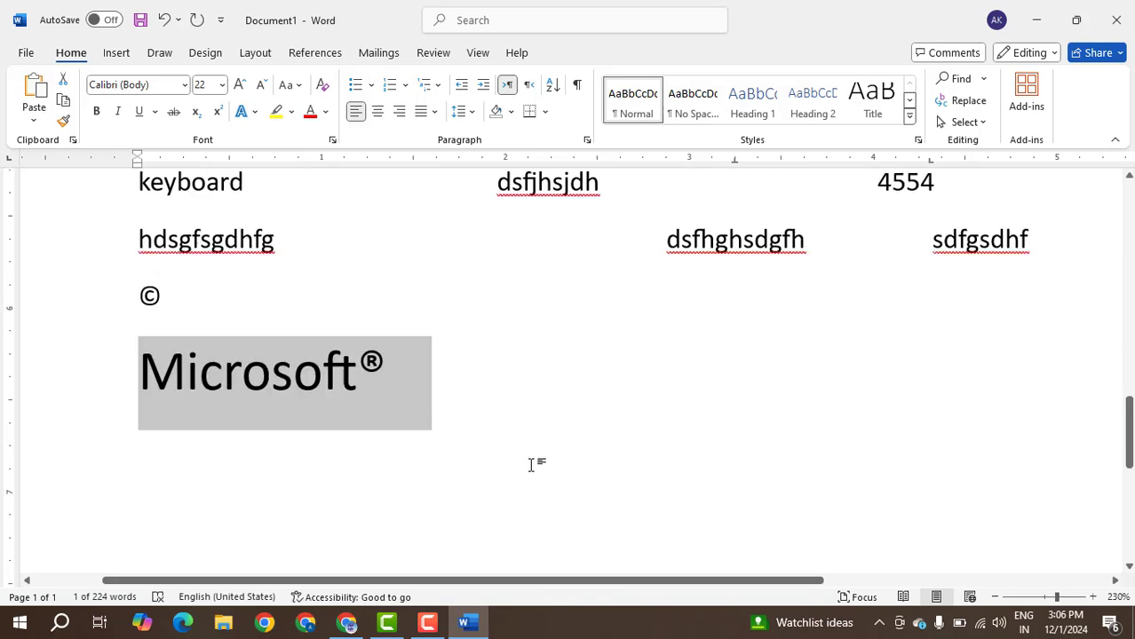
click(389, 260)
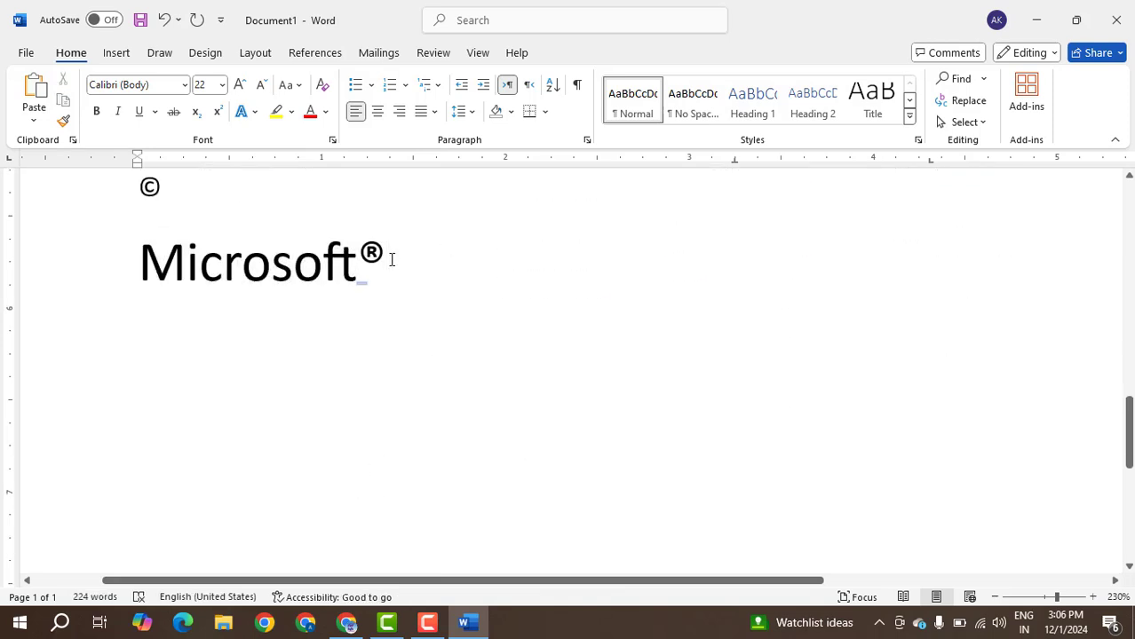
text((C)
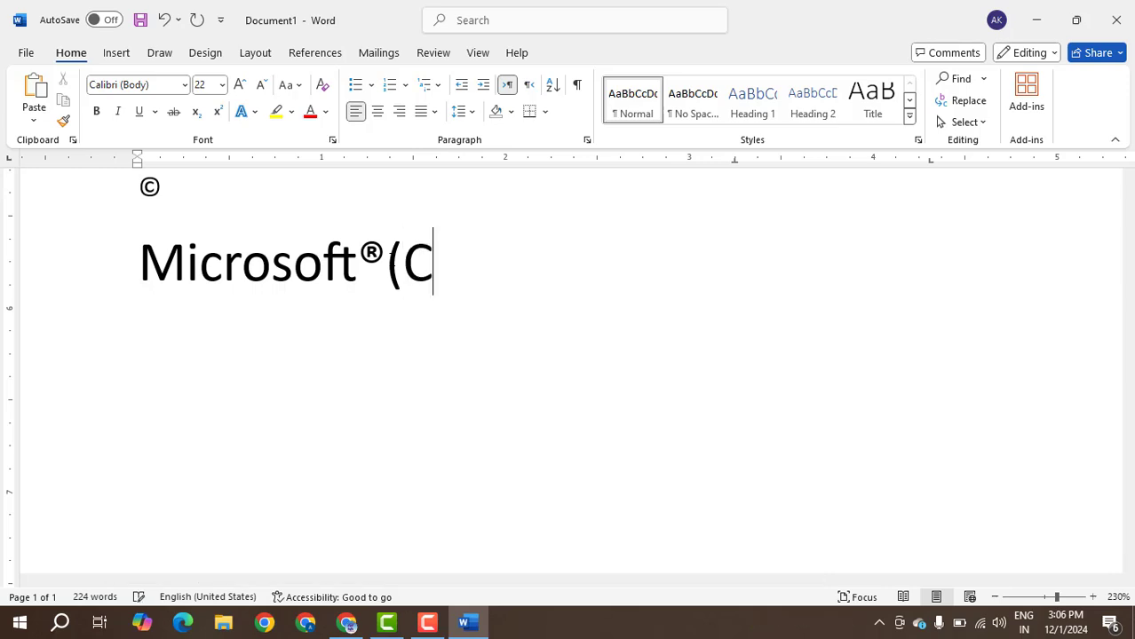
text())
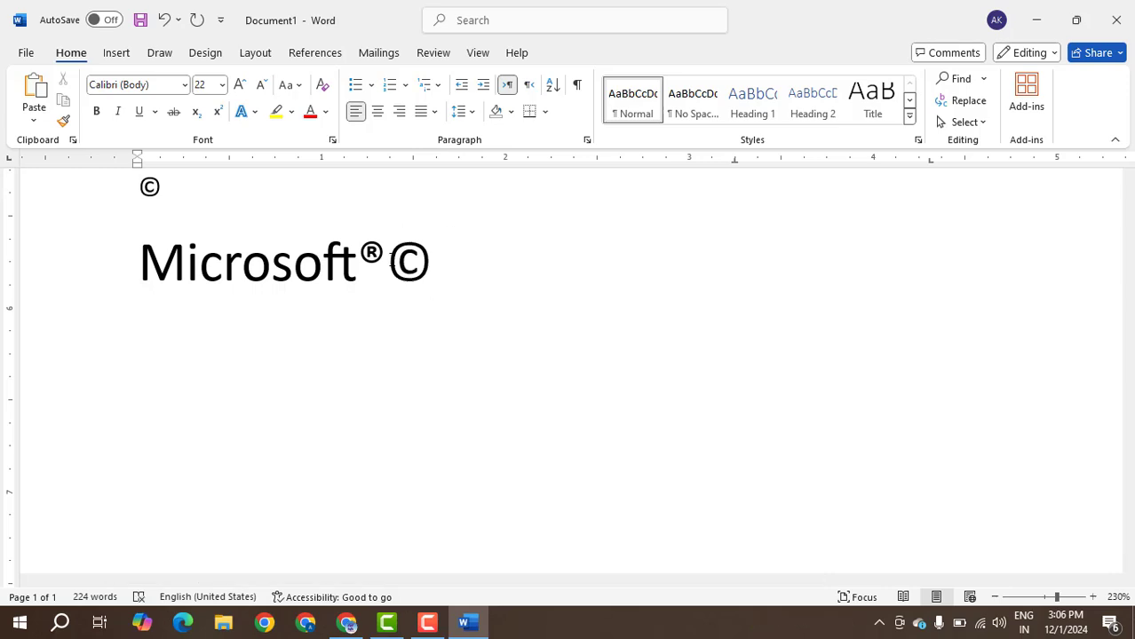
key(ctrl+z)
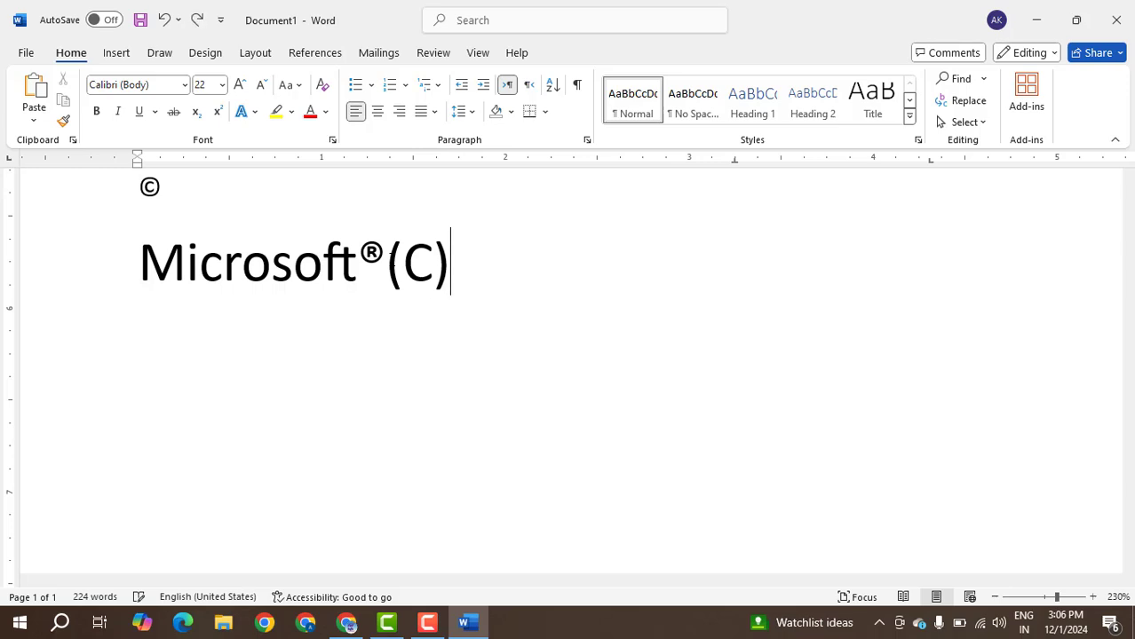
key(BackSpace)
key(BackSpace)
key(BackSpace)
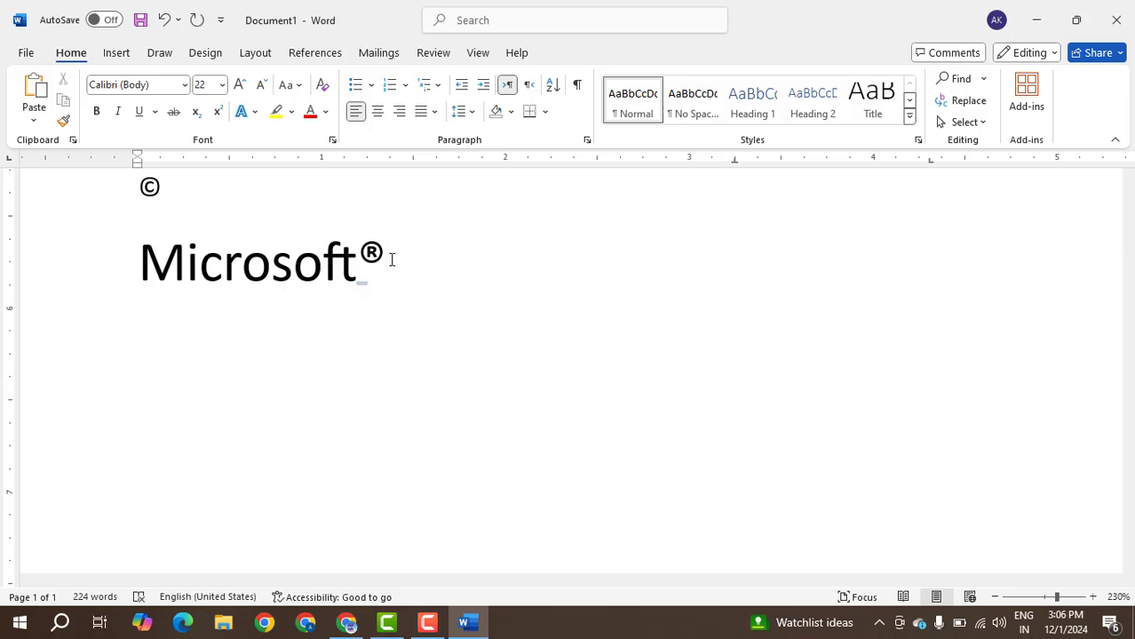
Add a new line reading FIIT followed by a trademark symbol made with (TM).
key(Return)
text(FIIT()
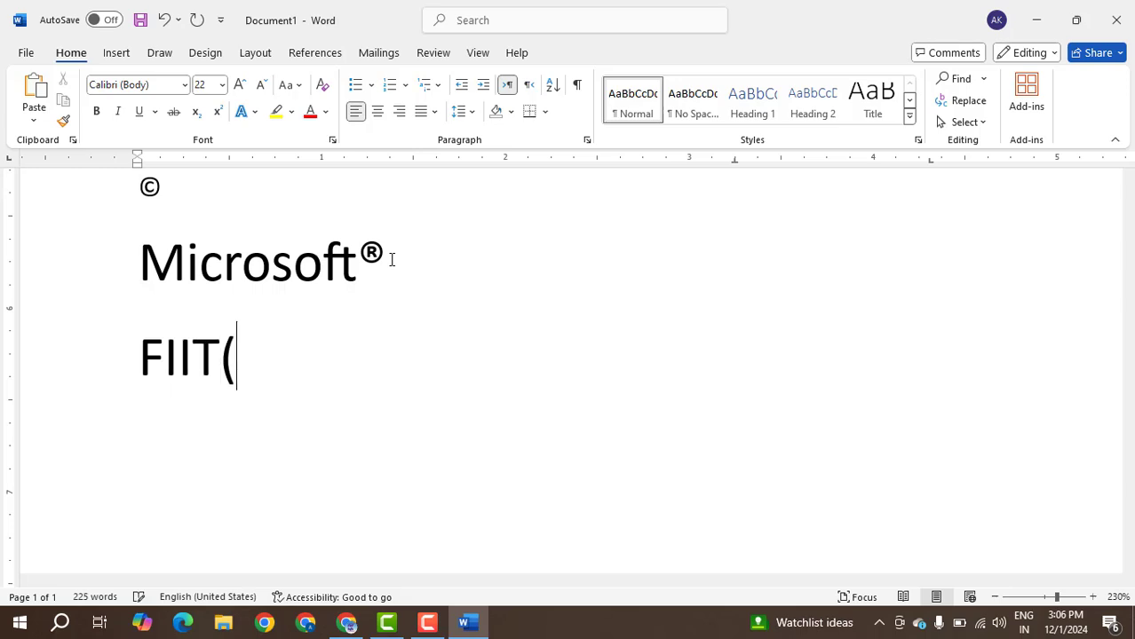
text())
key(BackSpace)
text(TM))
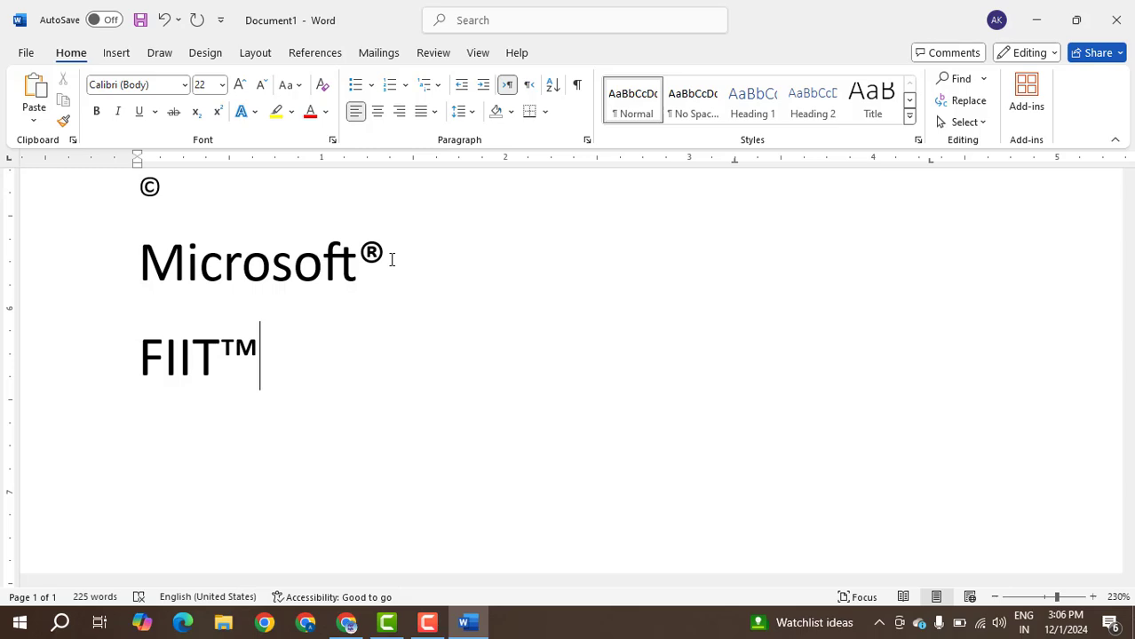
Insert a right arrow on a new line using -->, and a second one after a tab on the same line.
key(Return)
text(-->)
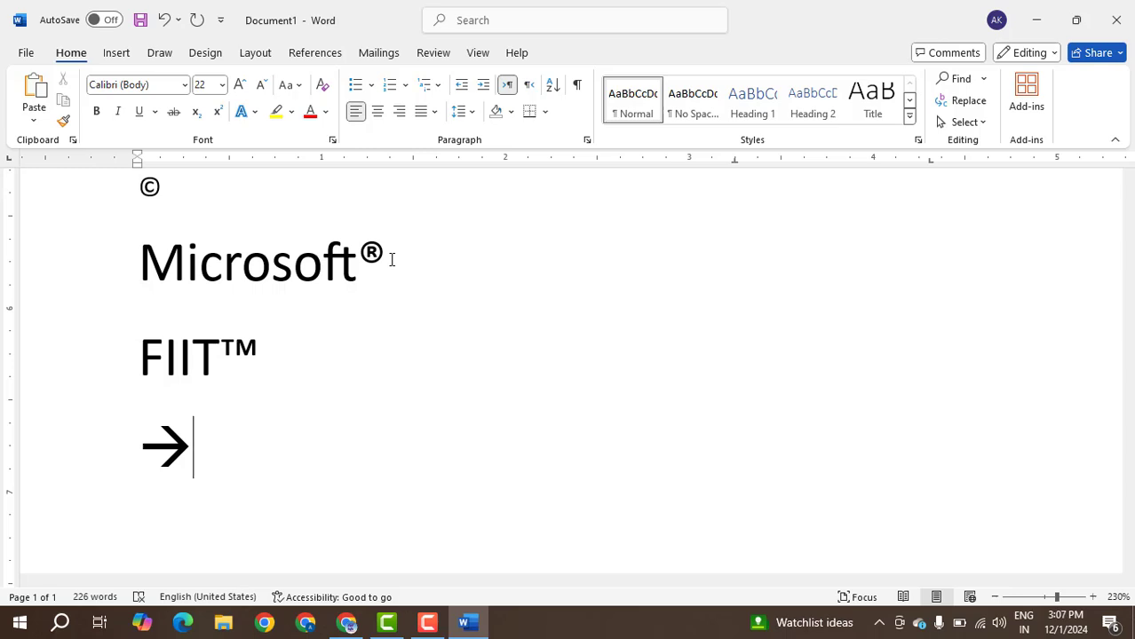
key(Tab)
text(--)
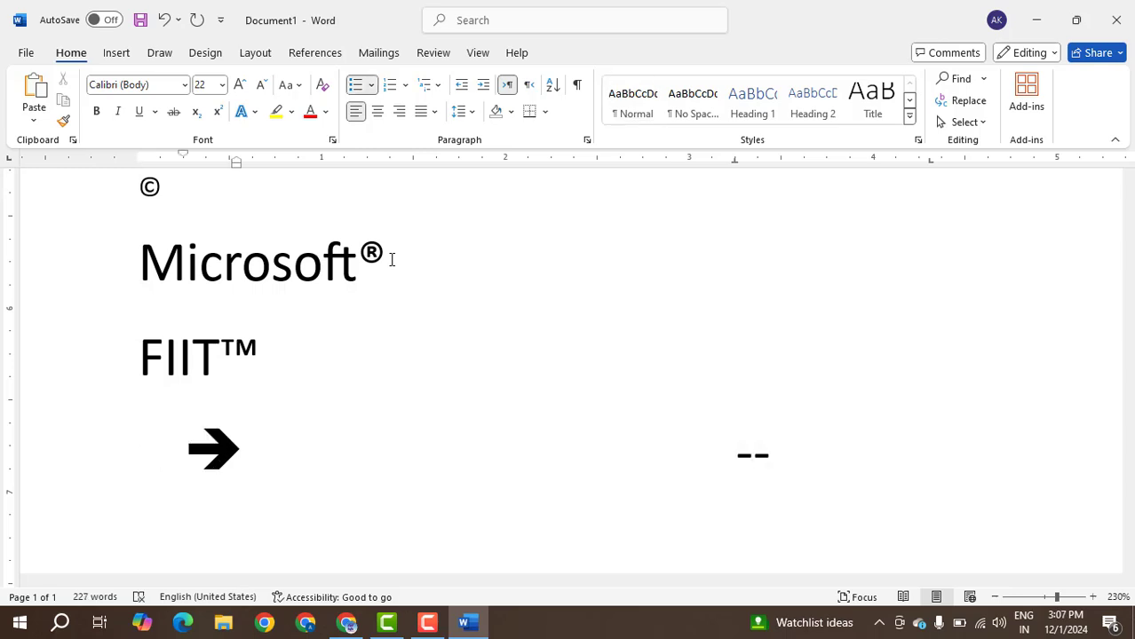
key(ctrl+z)
key(ctrl+y)
text(>)
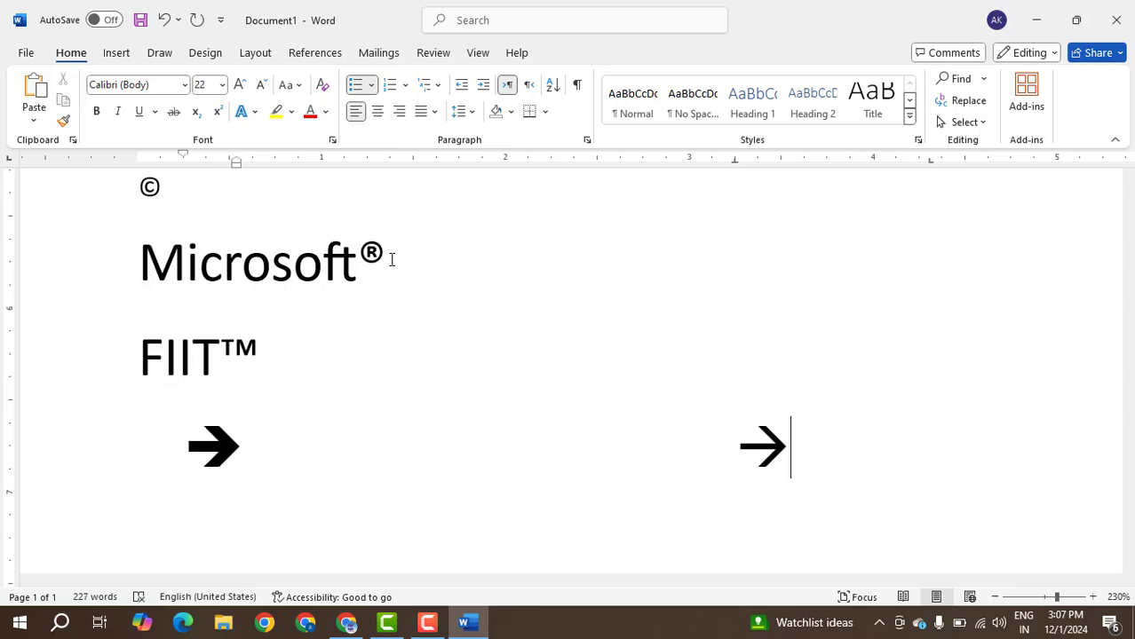
Insert a left arrow on an unbulleted line below the right arrows using <--.
key(Return)
key(BackSpace)
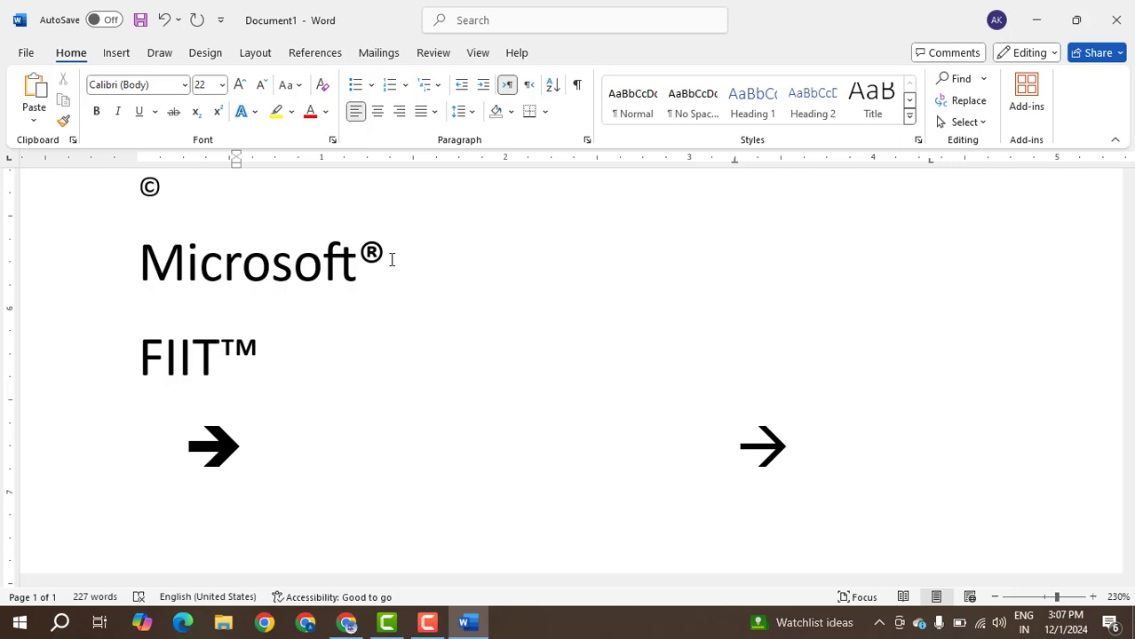
text(<)
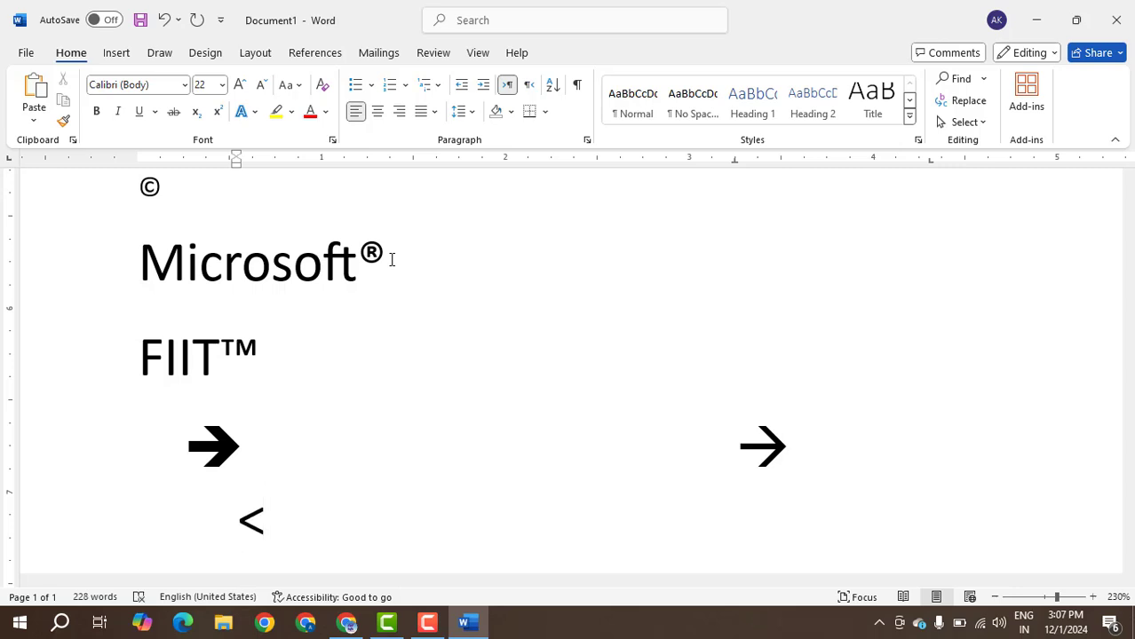
text(--)
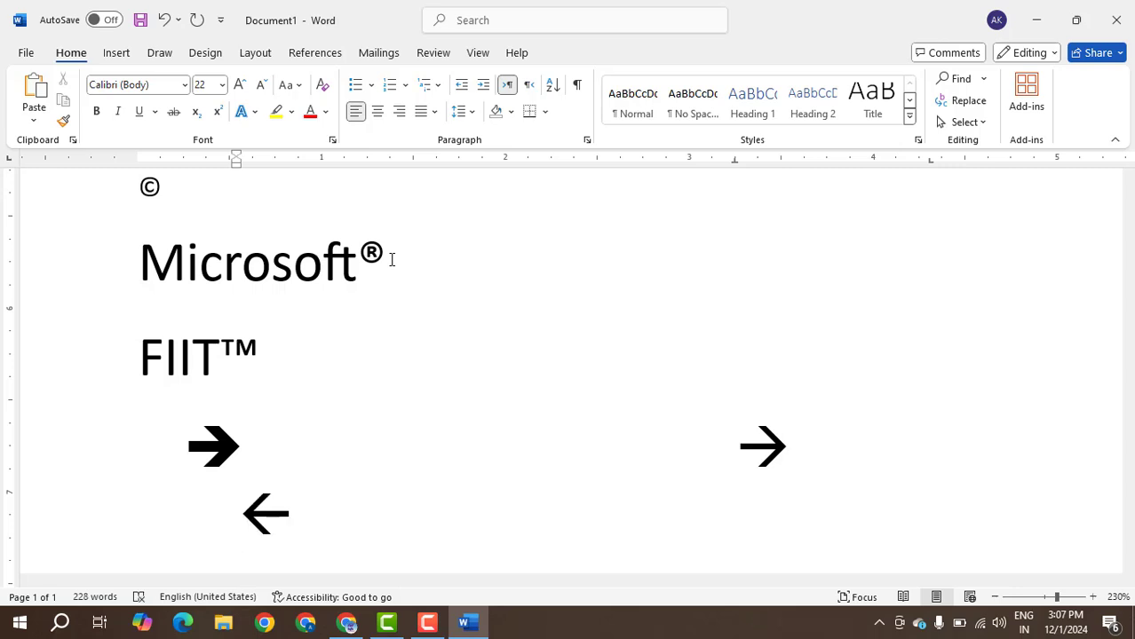
Insert three thick right arrows on a new line below the thin left arrow using ==>.
key(Return)
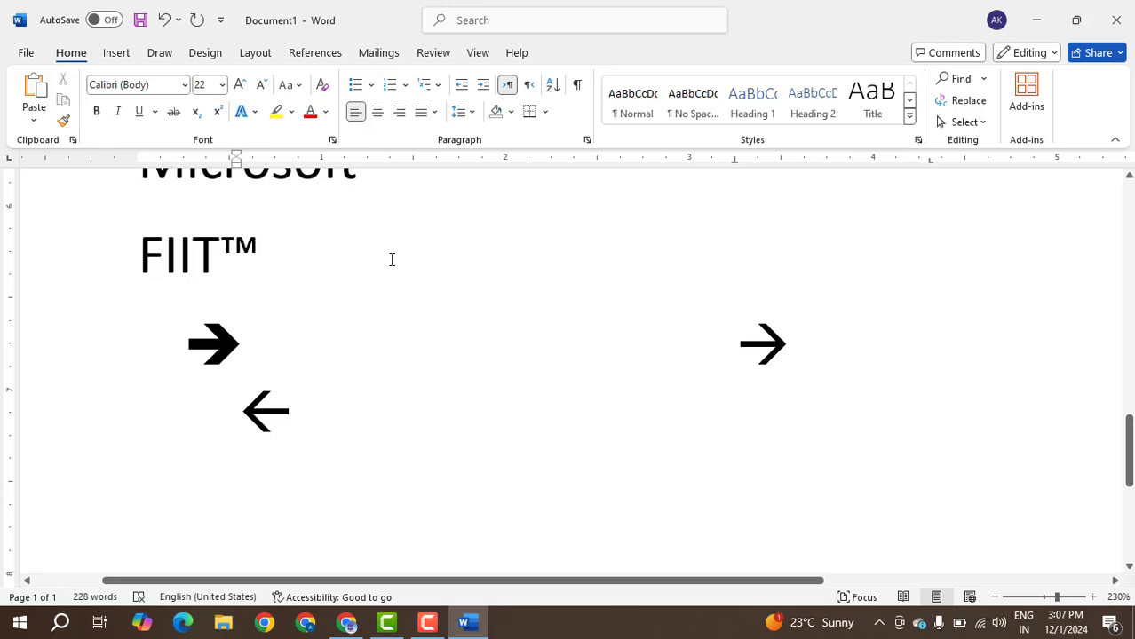
text(==)
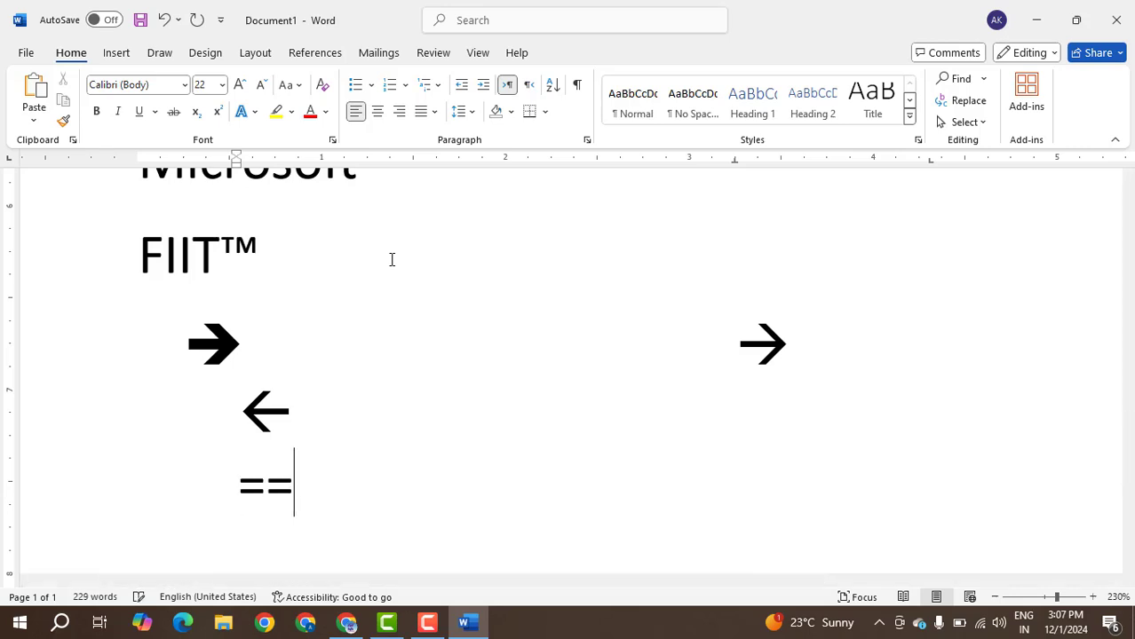
text(>)
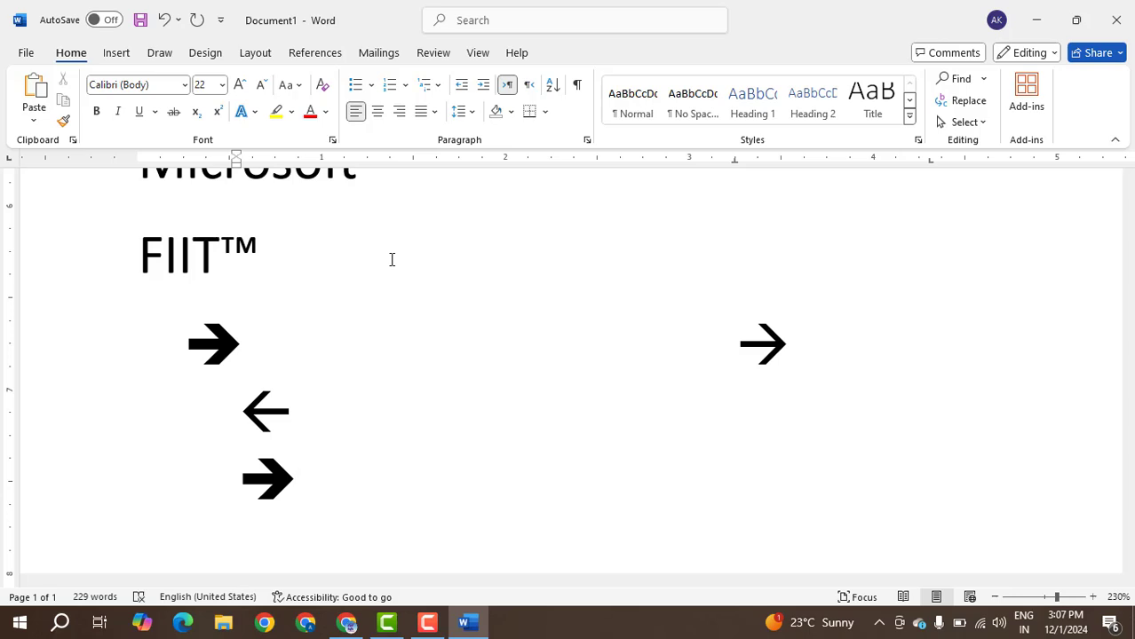
text(==>)
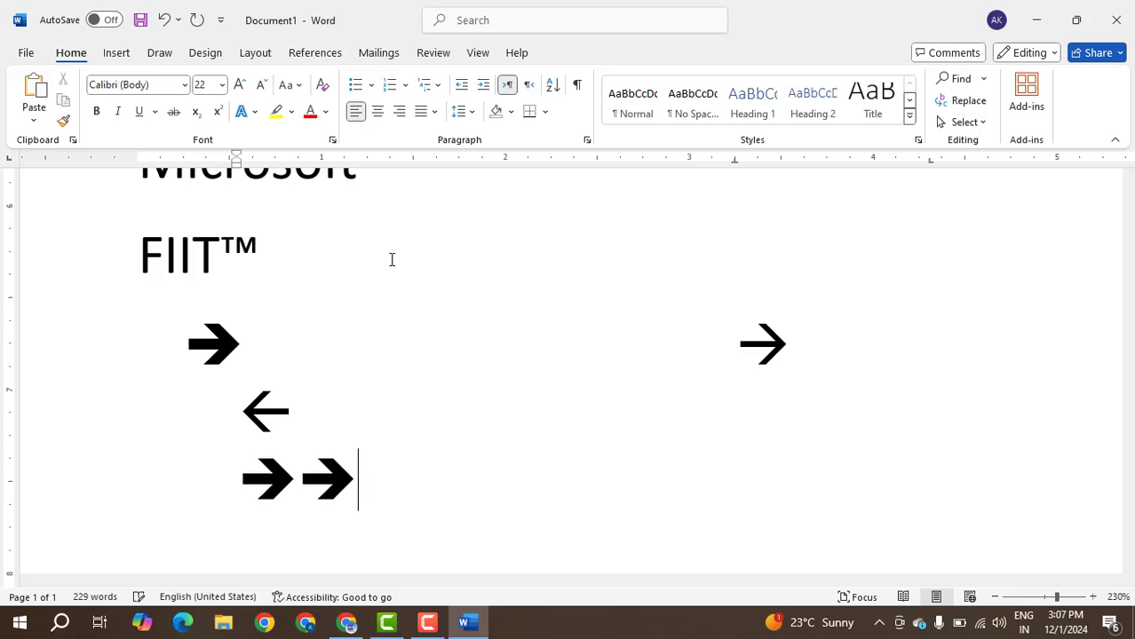
text(==>)
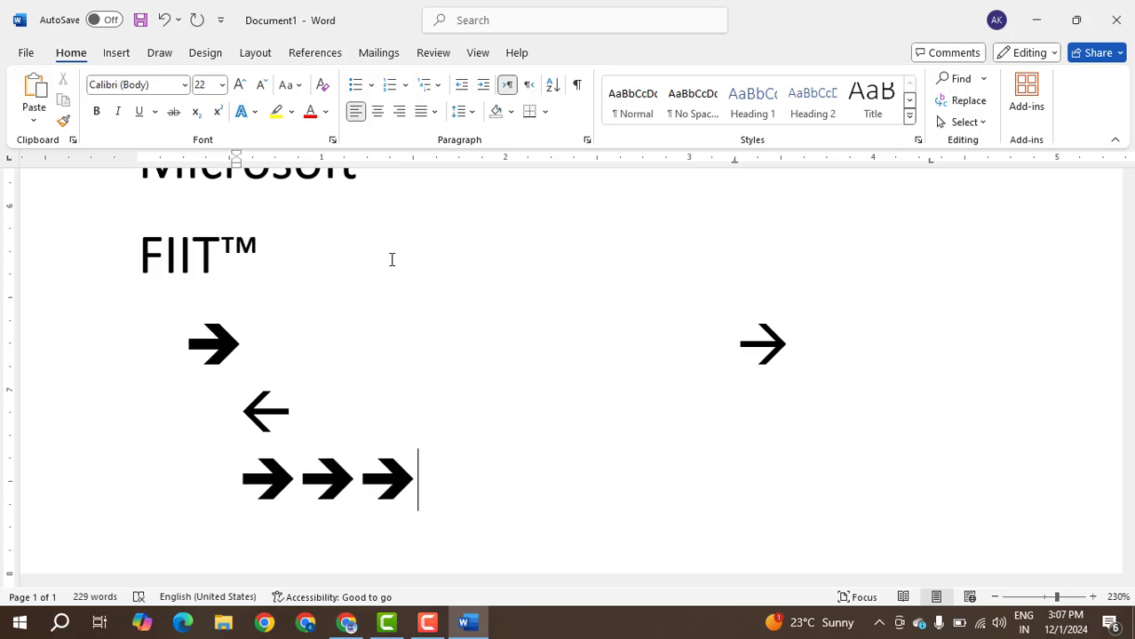
Insert three thick left arrows on a new line below the thick right arrows using <==.
key(Return)
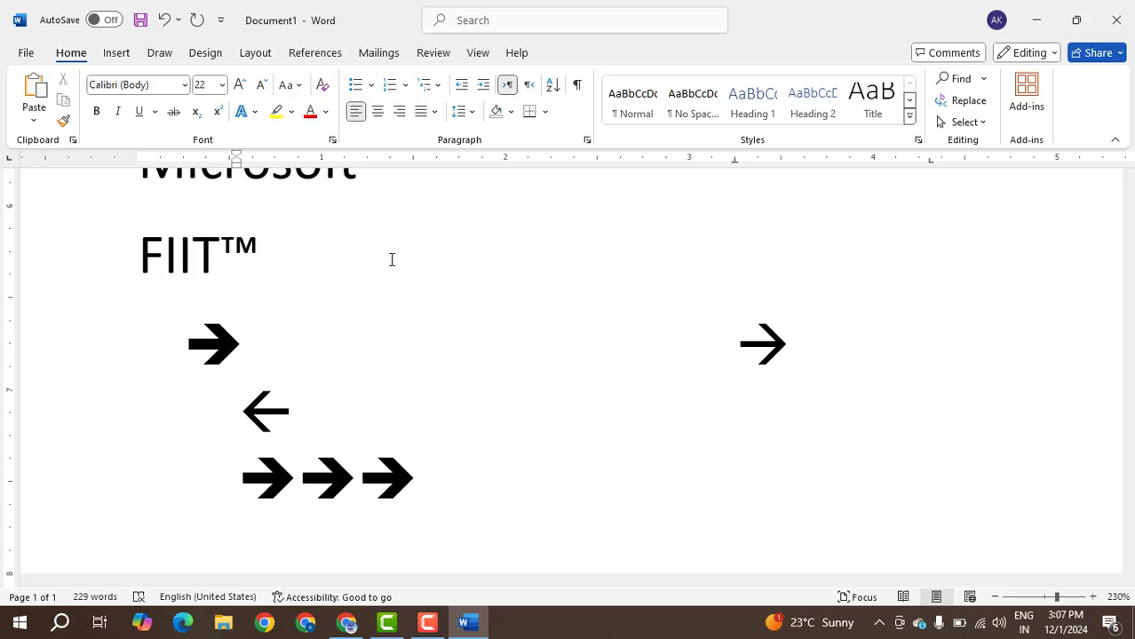
text(<=)
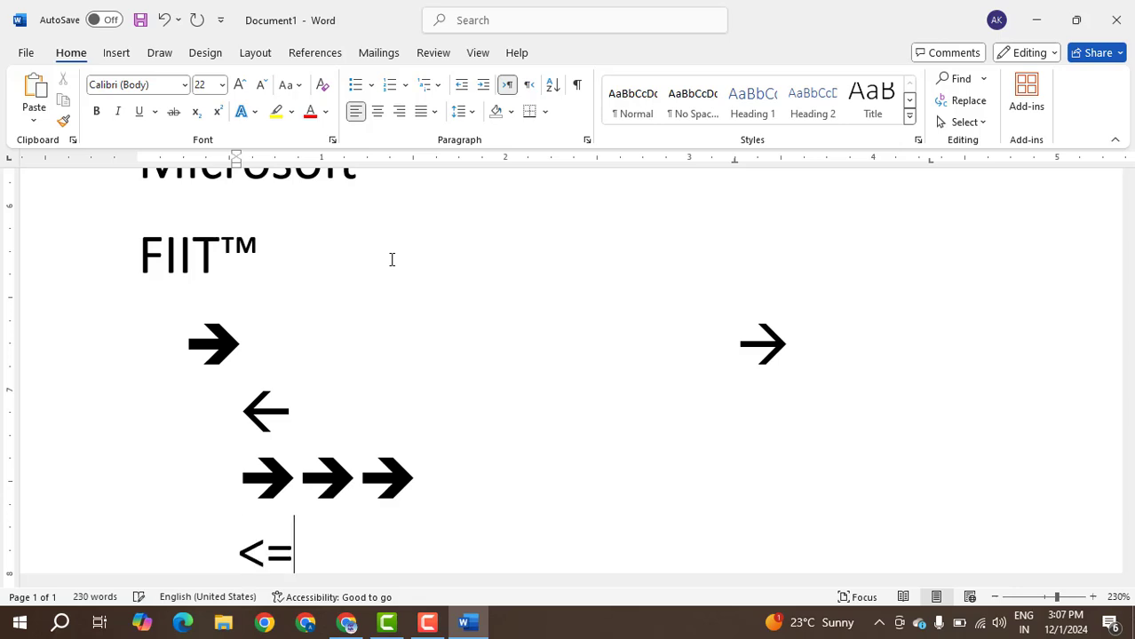
text(=<=)
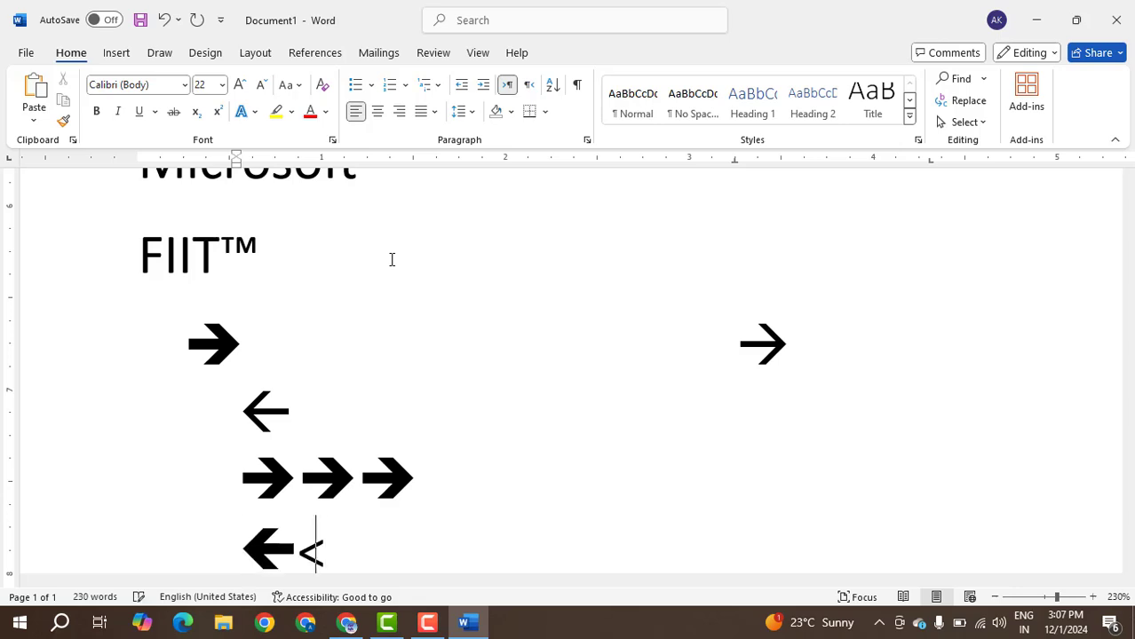
text(=<)
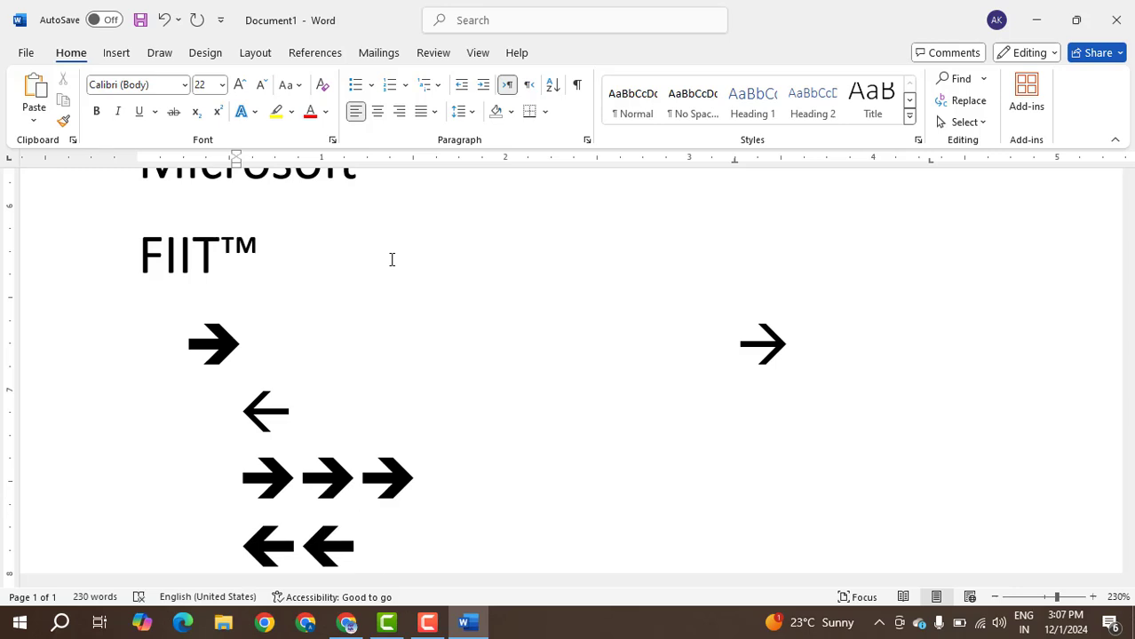
text(==)
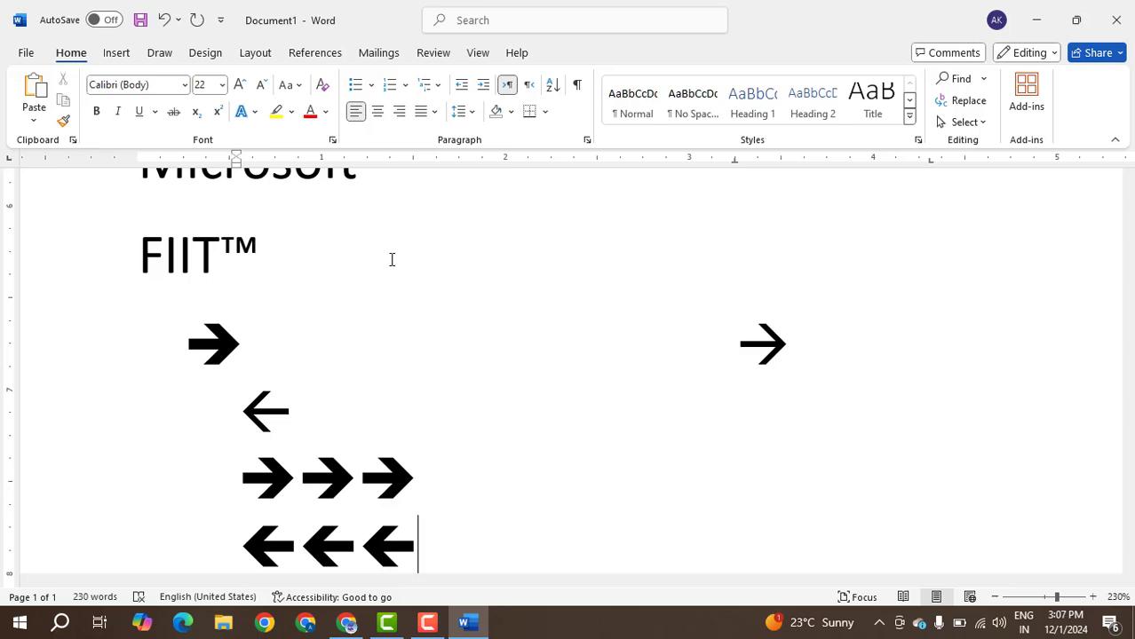
Insert a double-headed arrow on a new line below the thick left arrows using <=>.
key(Return)
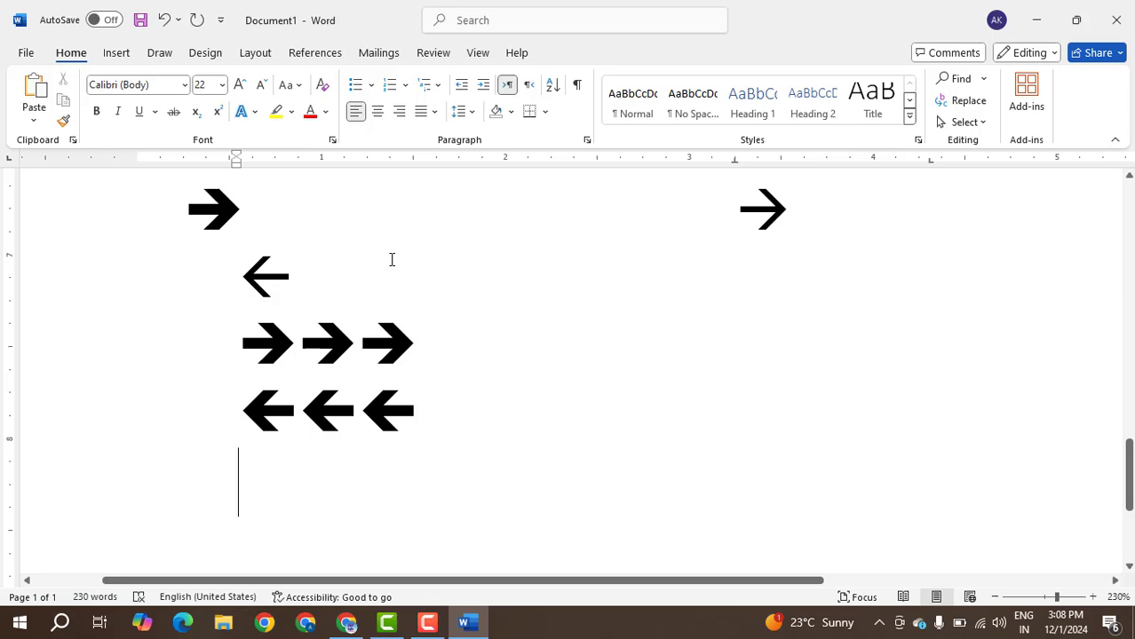
text(<=)
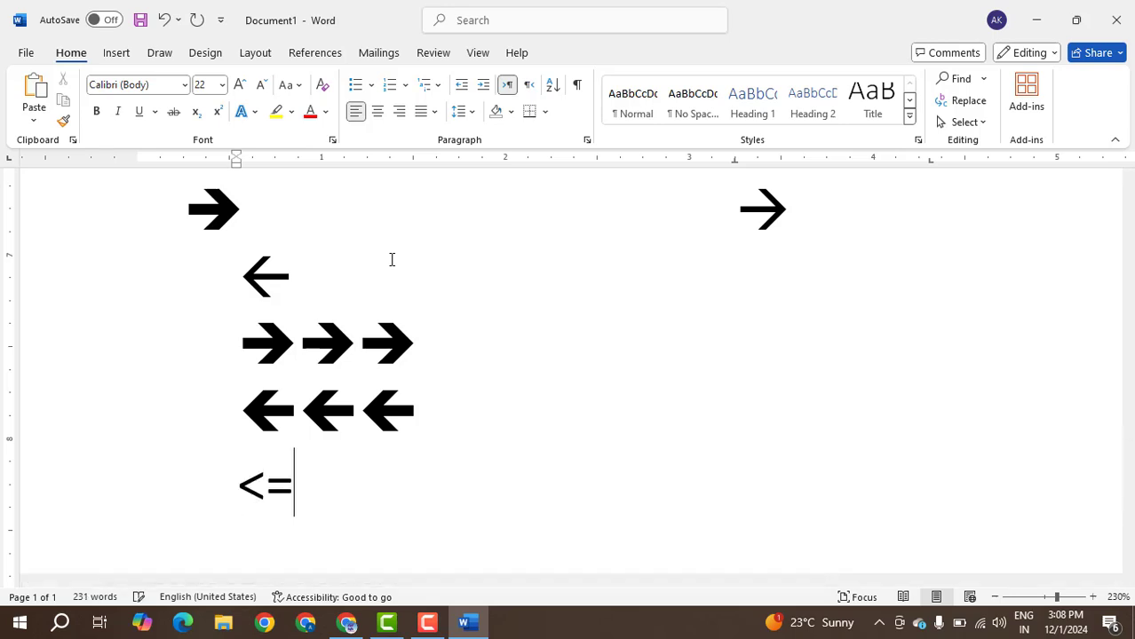
text(>)
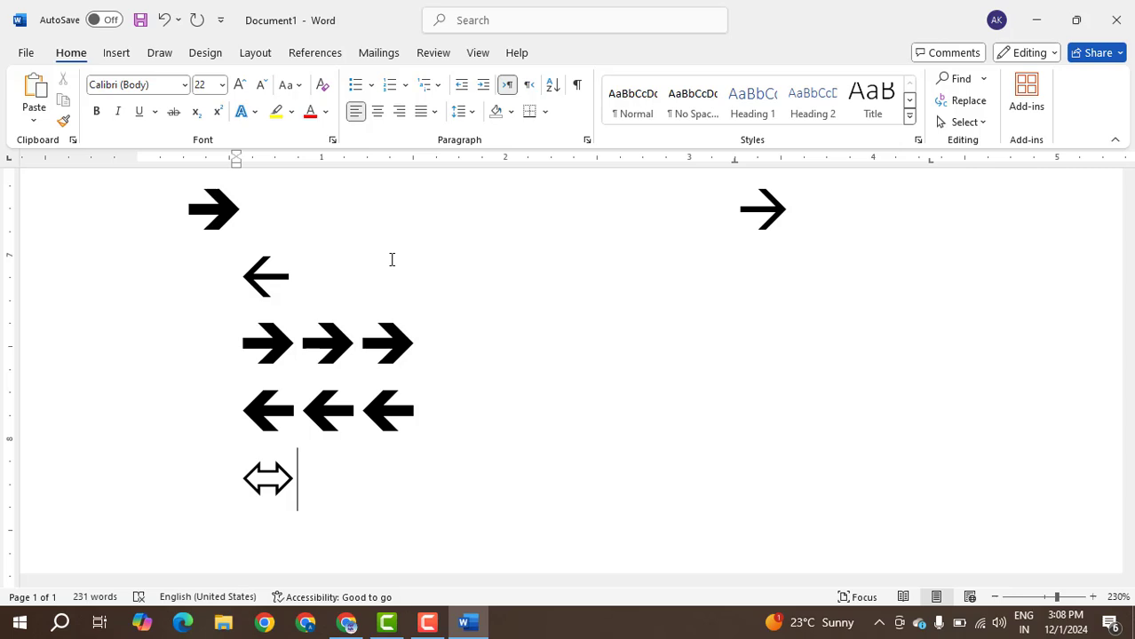
Insert a smiling face emoji using :) below the double-headed arrow, and a winking face on the following line using ;).
key(Return)
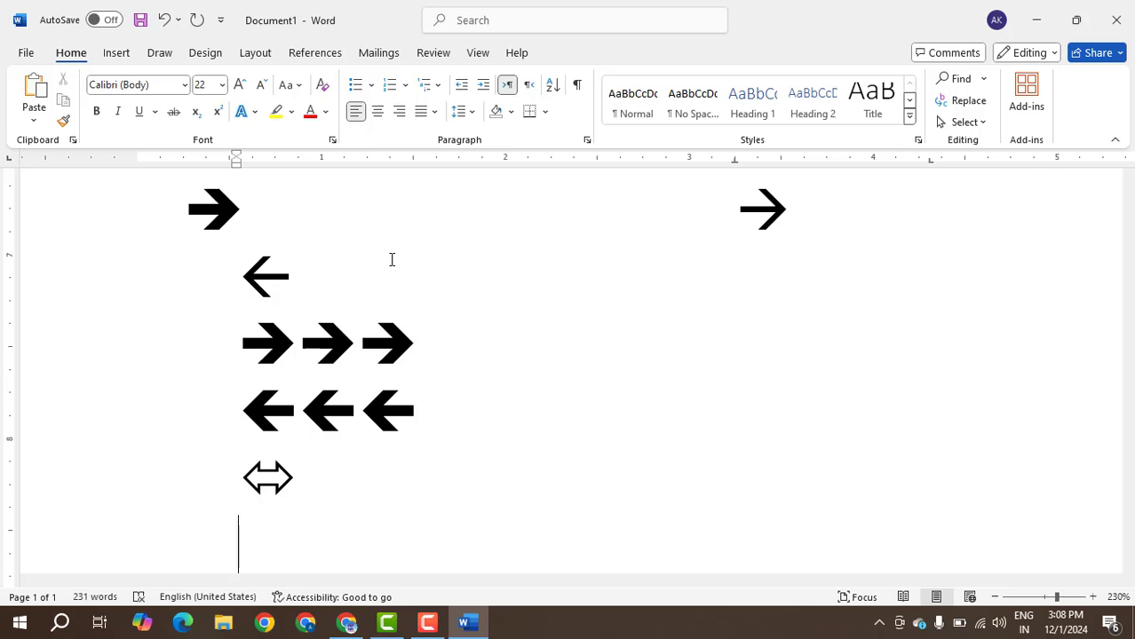
text(:)
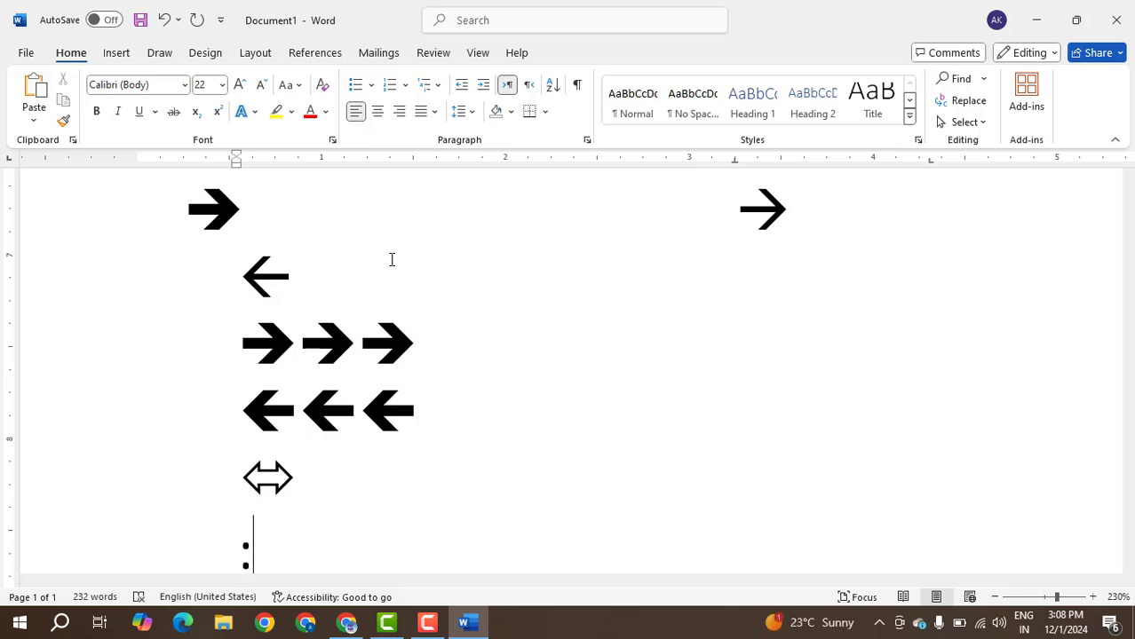
text())
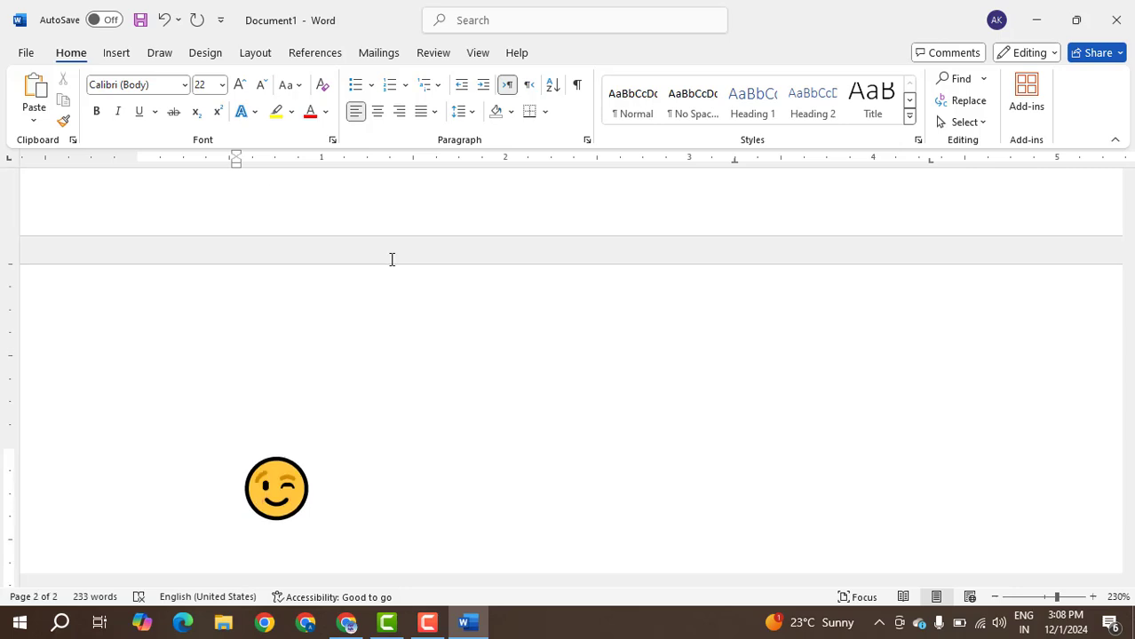
key(ctrl+z)
key(BackSpace)
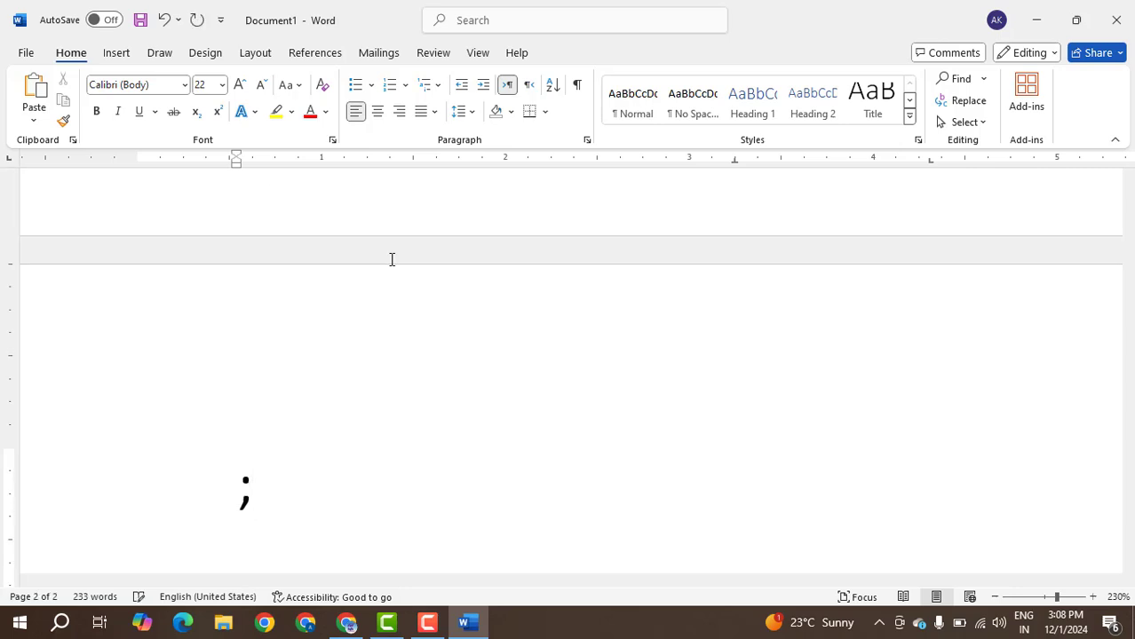
text())
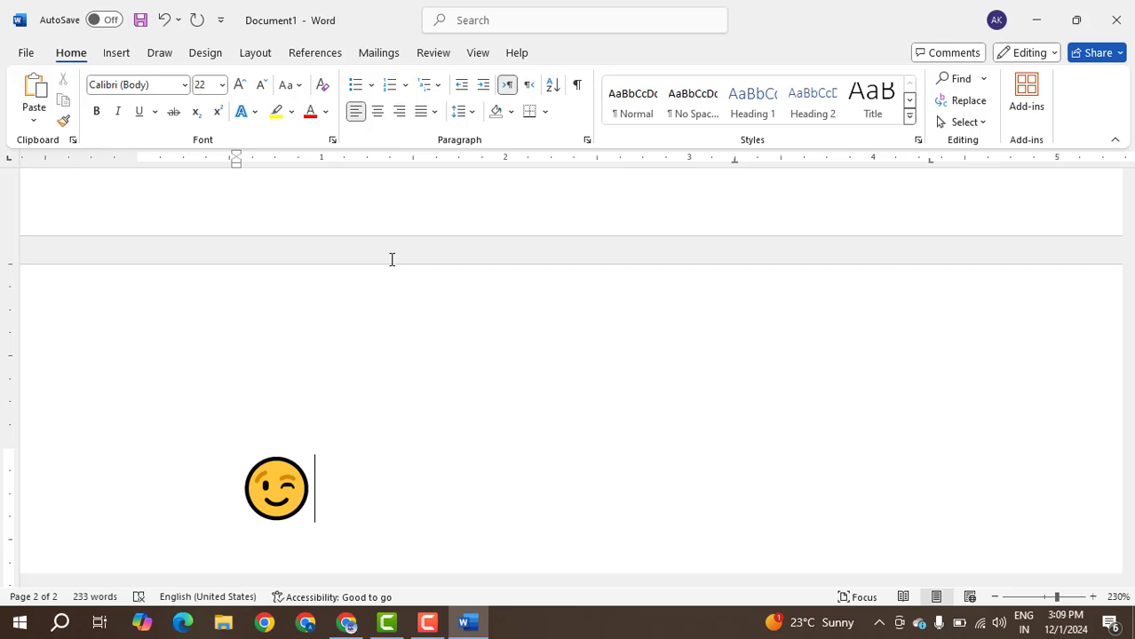
Insert a neutral face emoji on a new line below the winking face using :|.
key(Return)
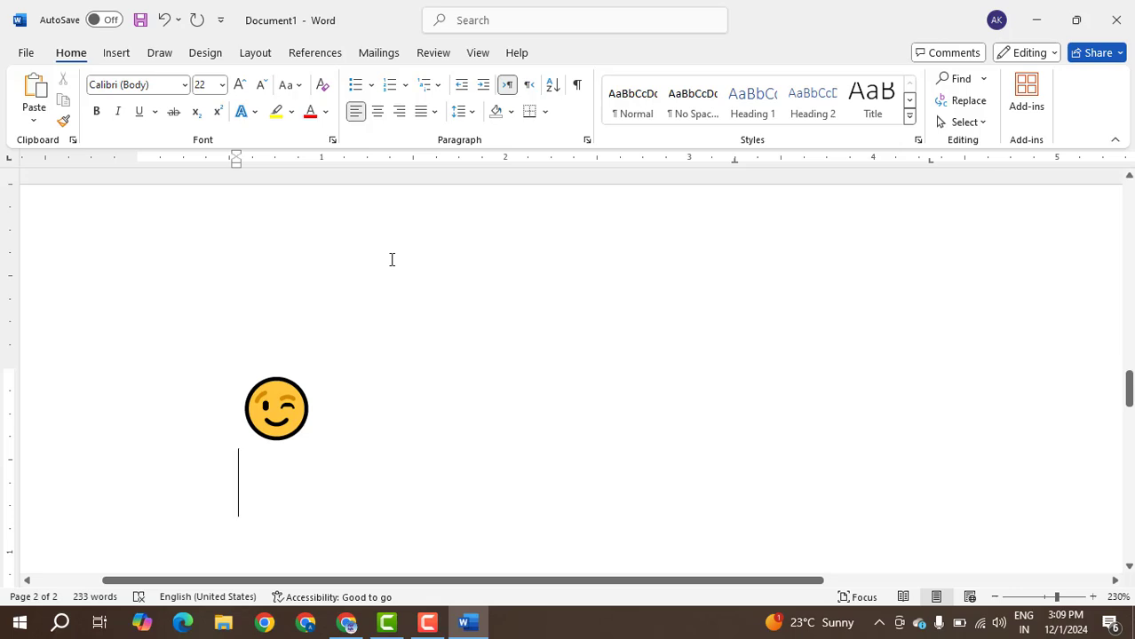
text(:)
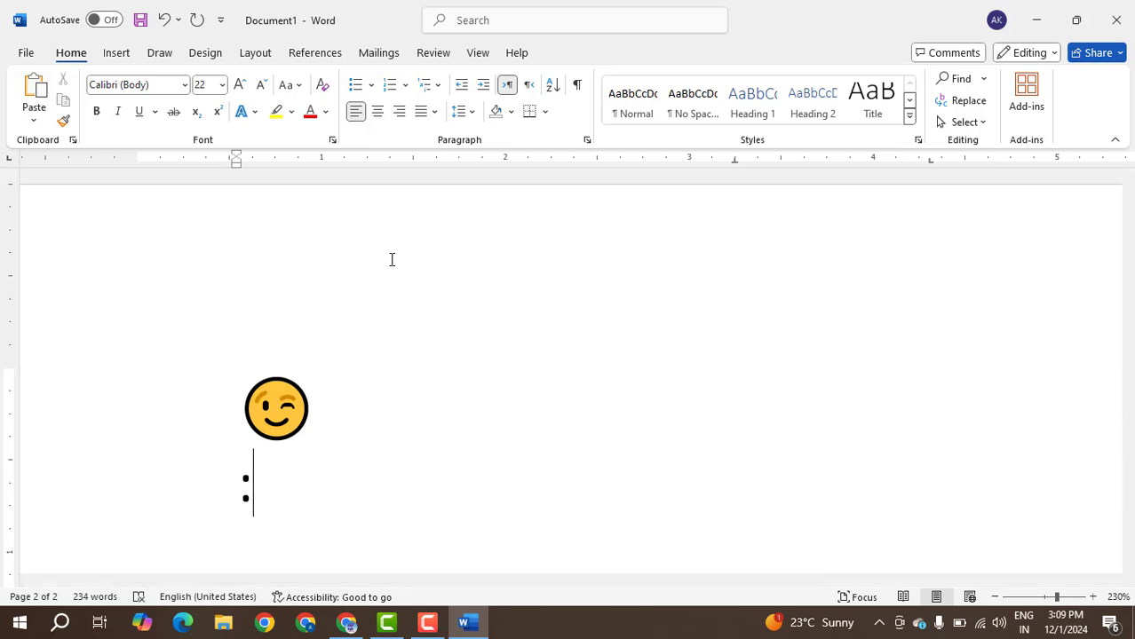
text(|)
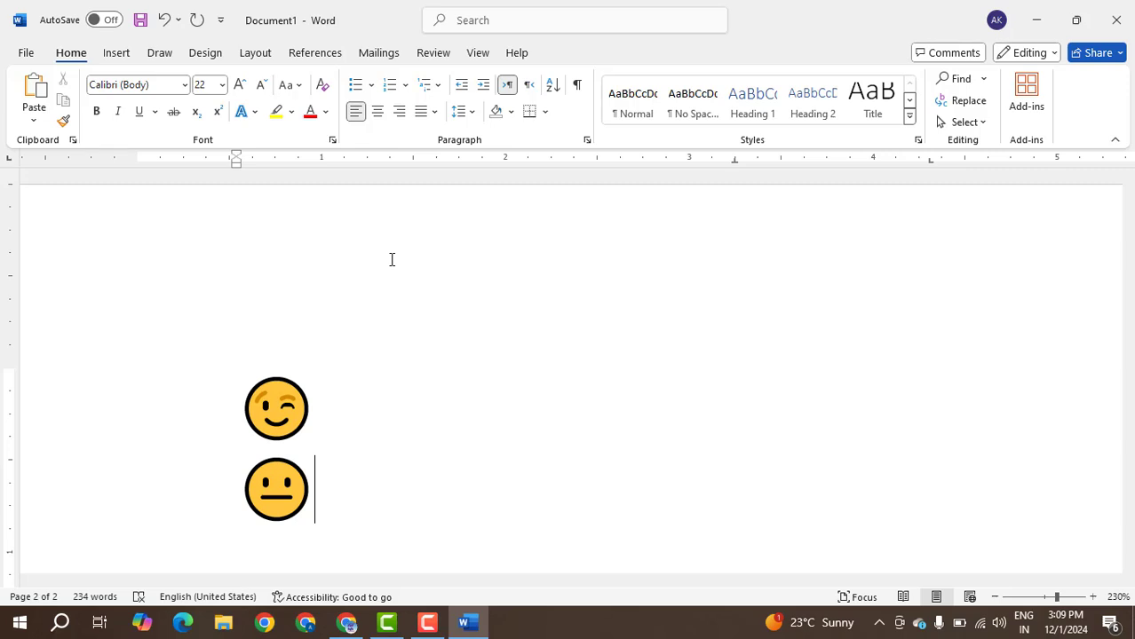
Review the arrows and emojis across both pages and return to the sample text at the start of the document.
scroll(493, 386, up, 5)
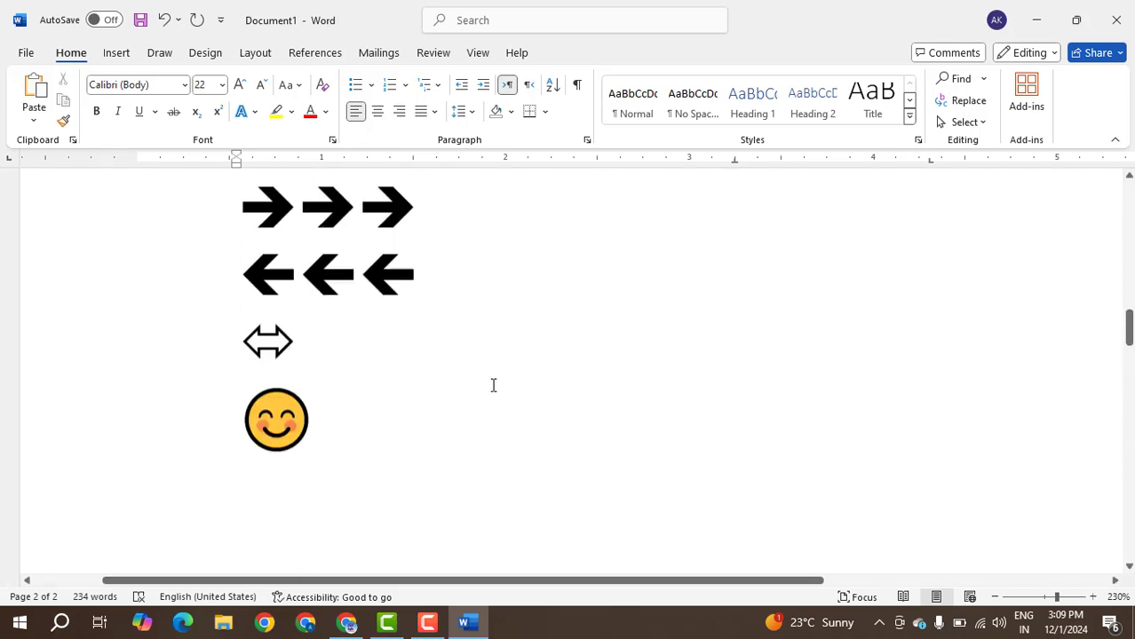
scroll(493, 386, down, 14)
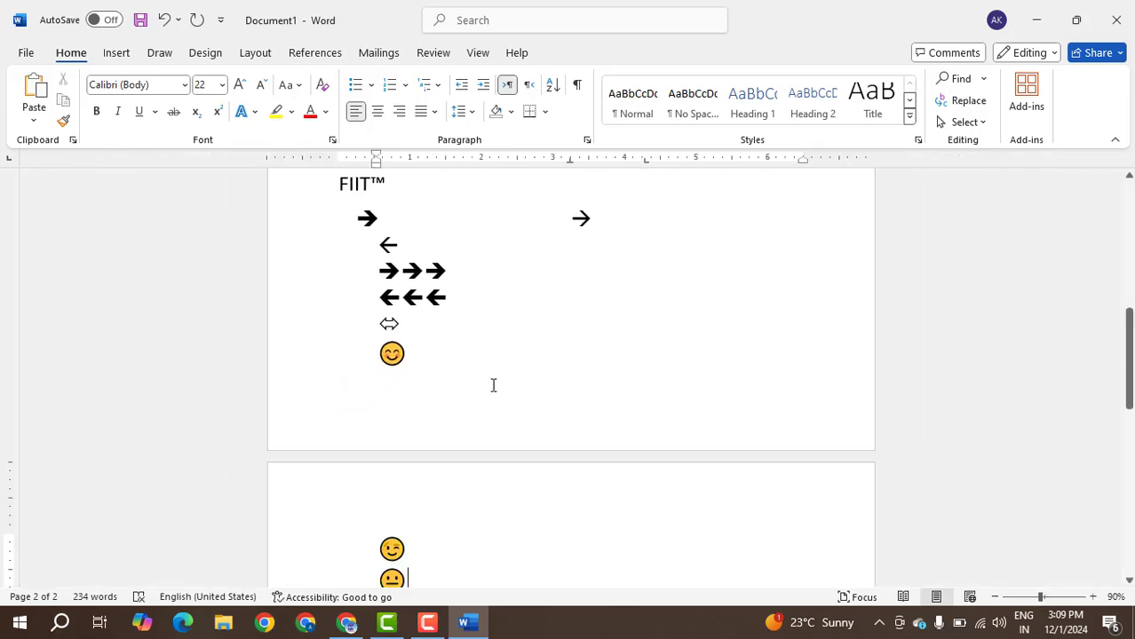
scroll(492, 385, up, 3)
scroll(492, 385, down, 6)
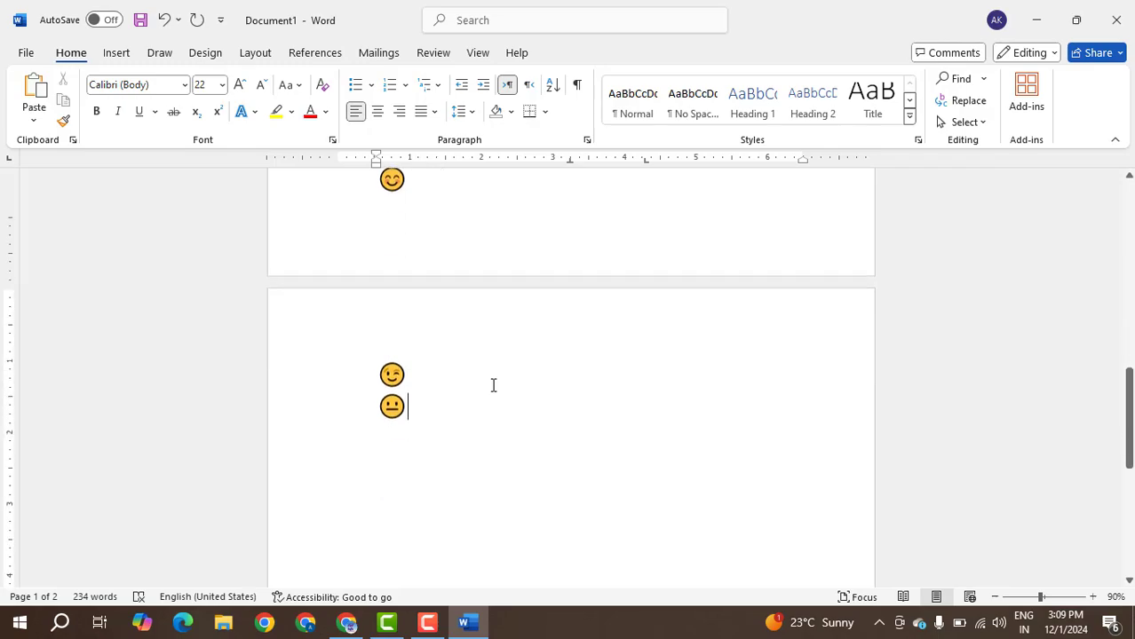
scroll(492, 385, up, 10)
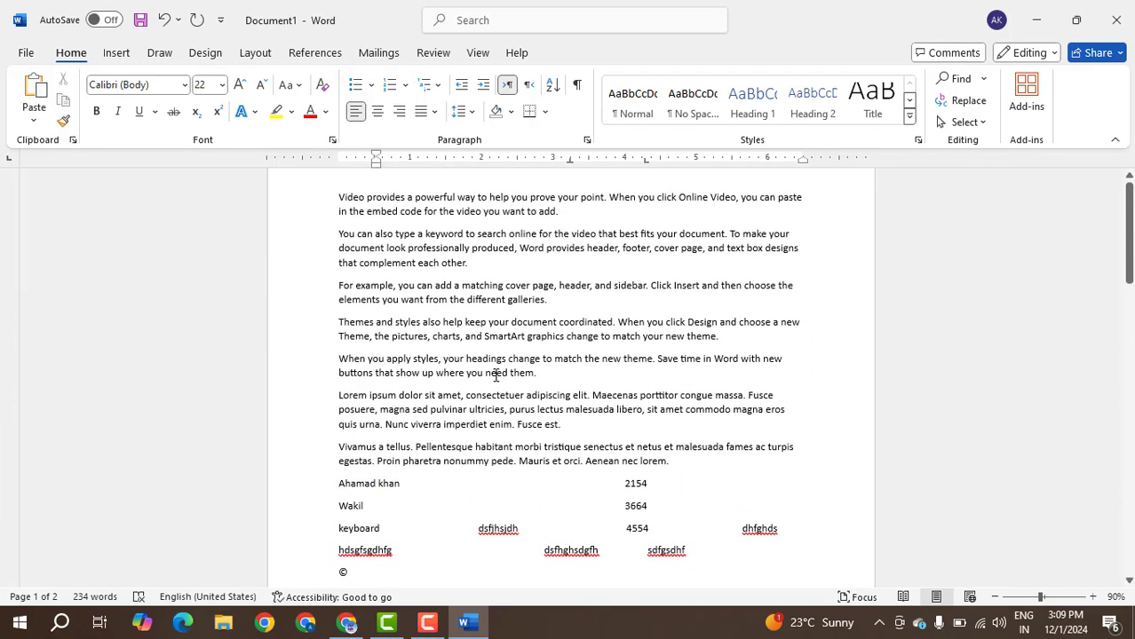
scroll(504, 364, up, 2)
scroll(602, 363, up, 8)
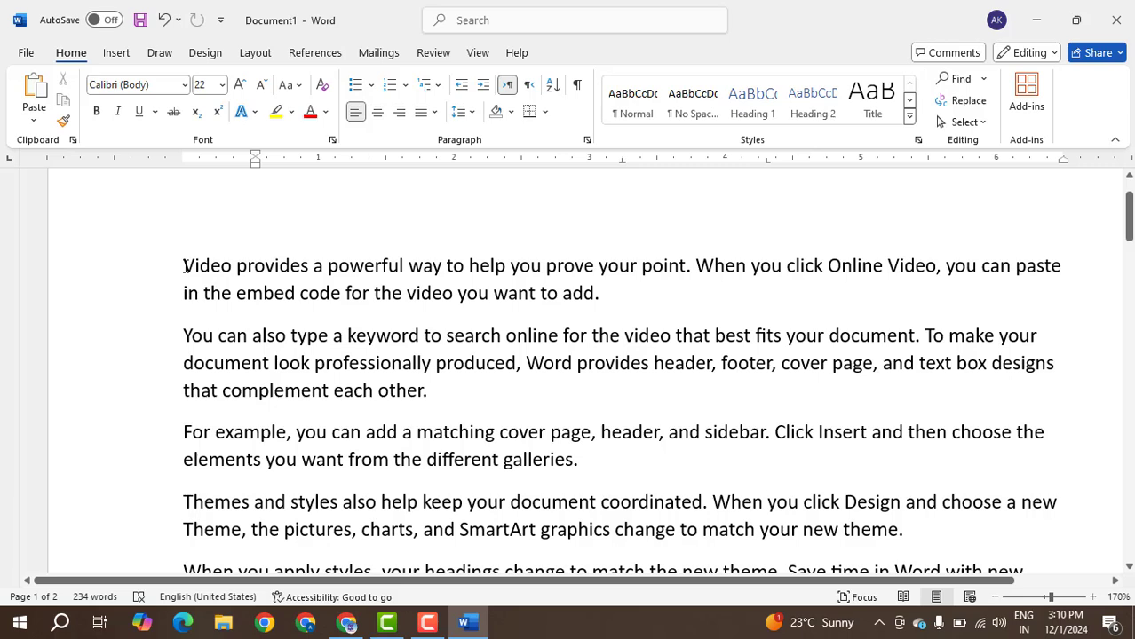
Select the entire first paragraph beginning "Video provides", and clear the selection.
click(183, 265)
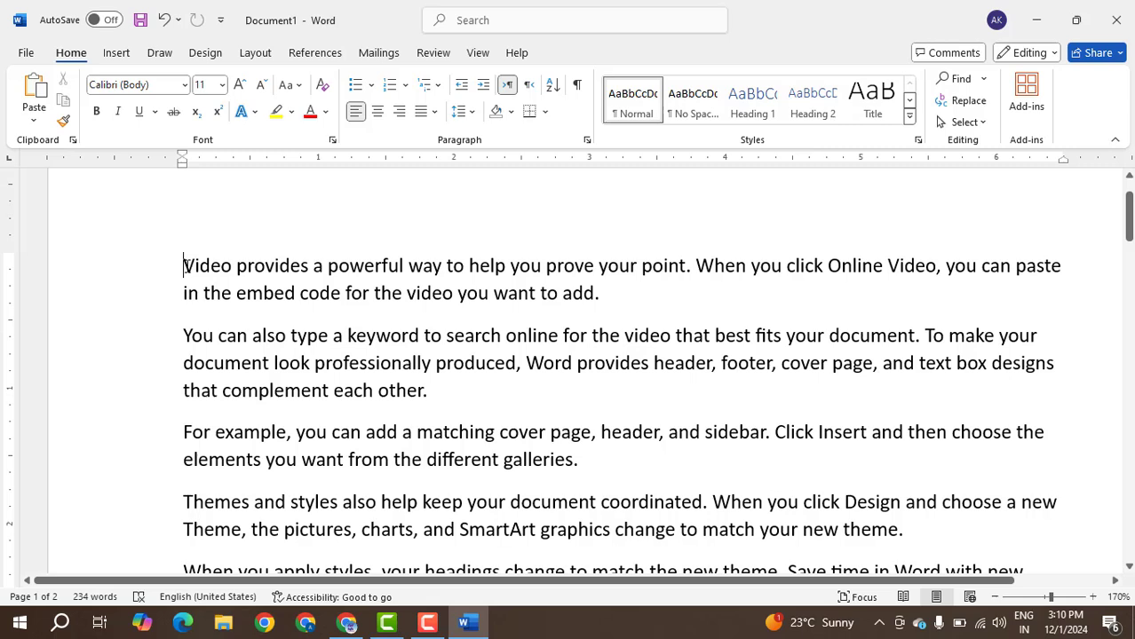
drag(184, 265, 944, 297)
click(624, 307)
double_click(129, 276)
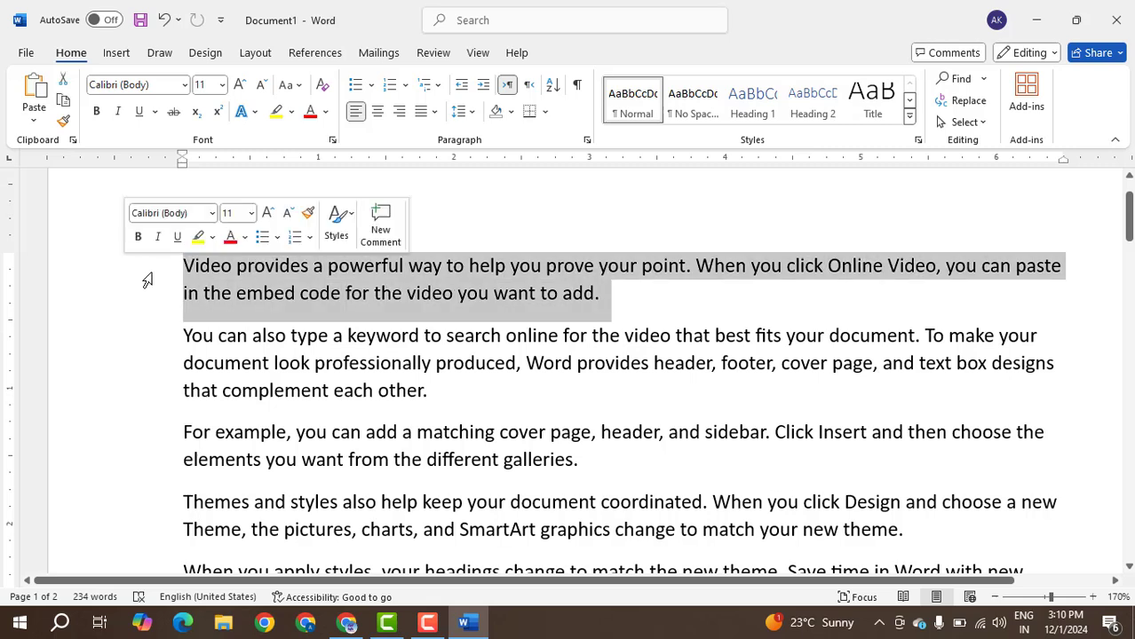
click(679, 327)
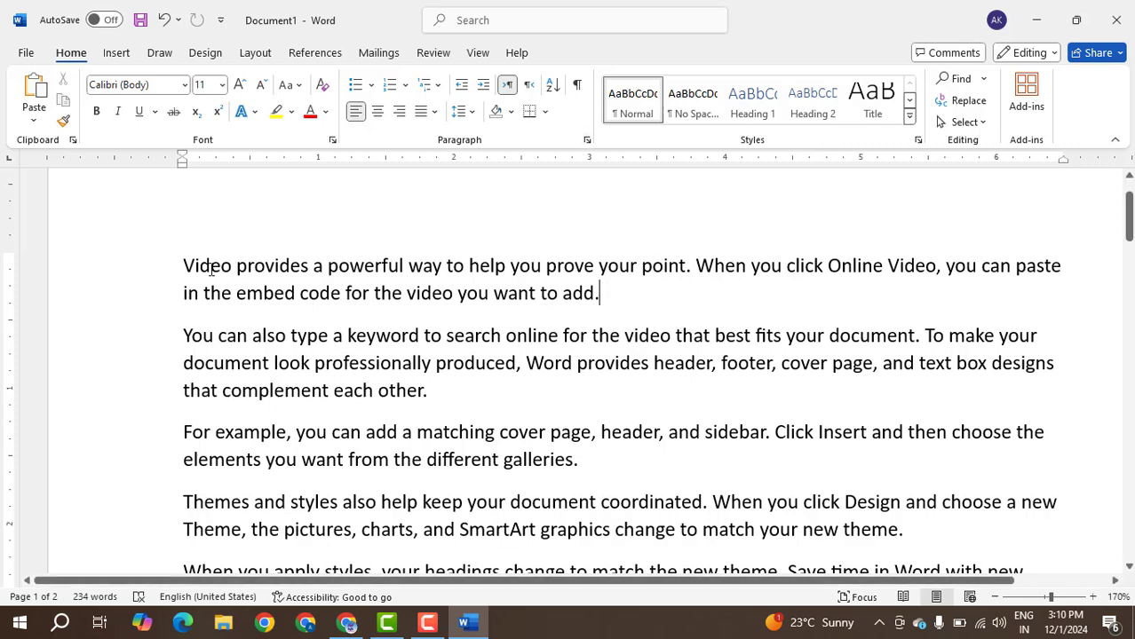
Format the word "Video" at the start of the first paragraph as bold, italic, underlined and red.
double_click(205, 268)
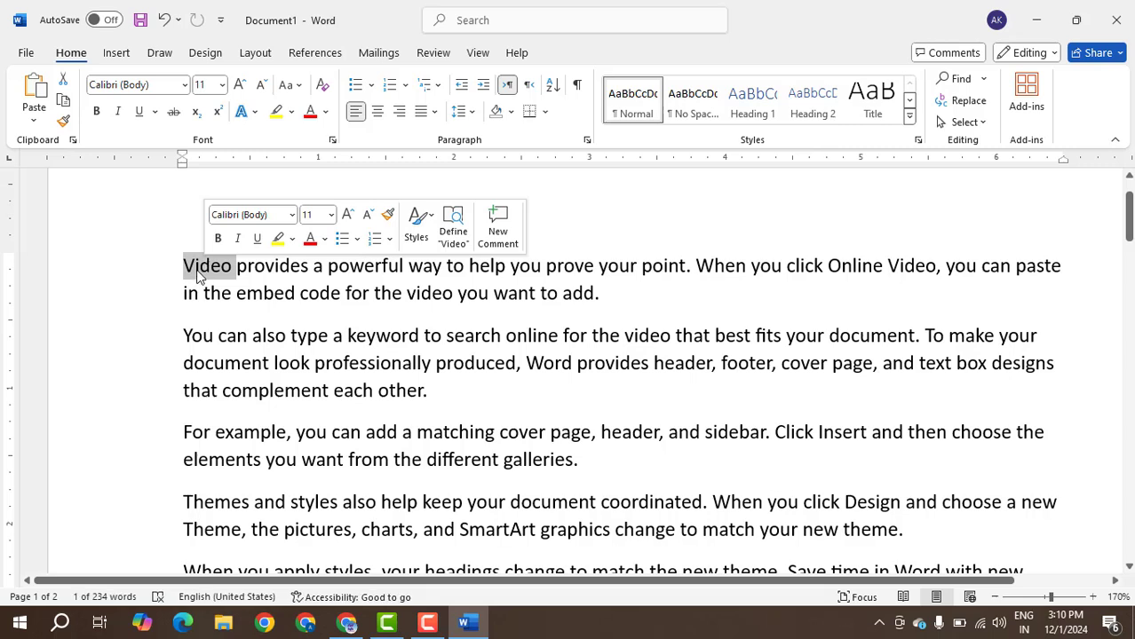
click(217, 238)
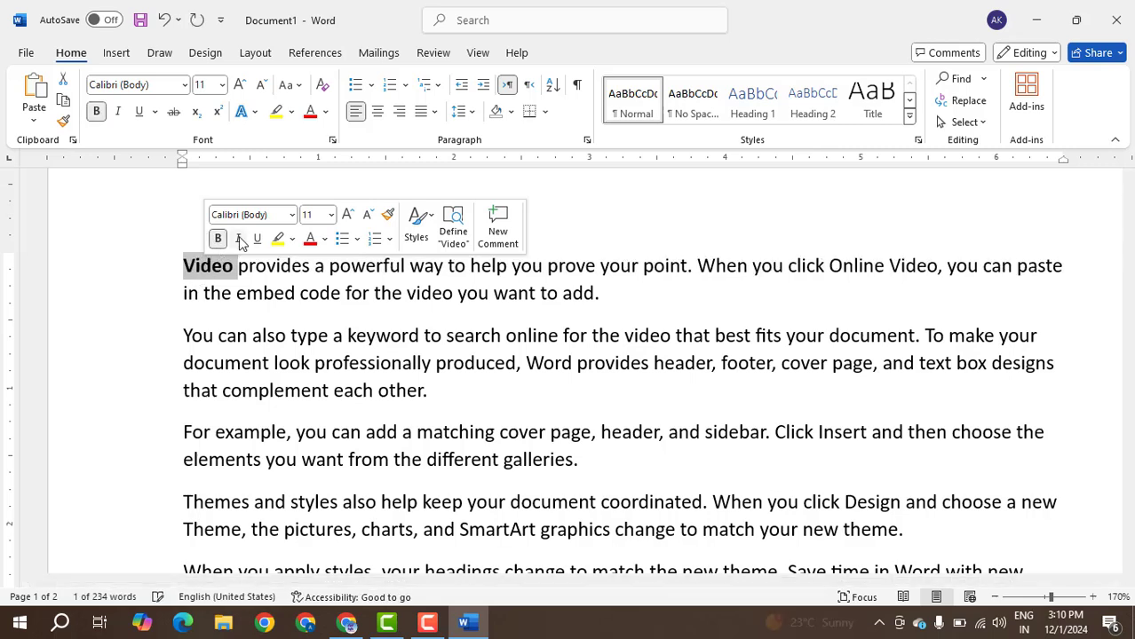
click(237, 238)
click(256, 238)
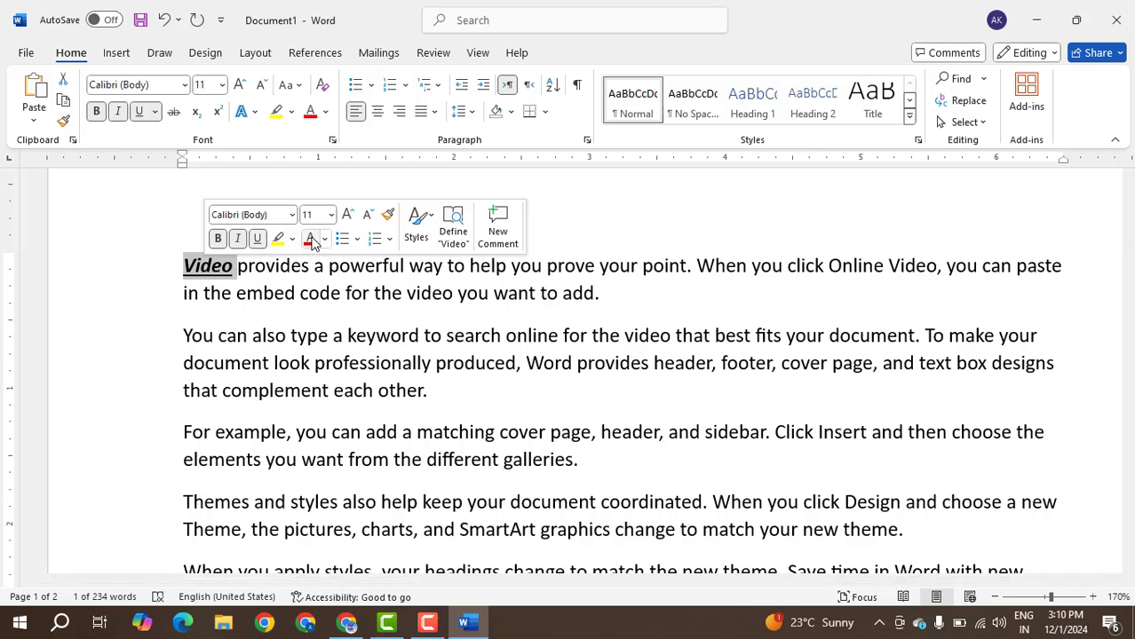
click(310, 238)
Remove the underline, italic and bold formatting from the word "Video".
click(256, 238)
click(238, 238)
click(218, 238)
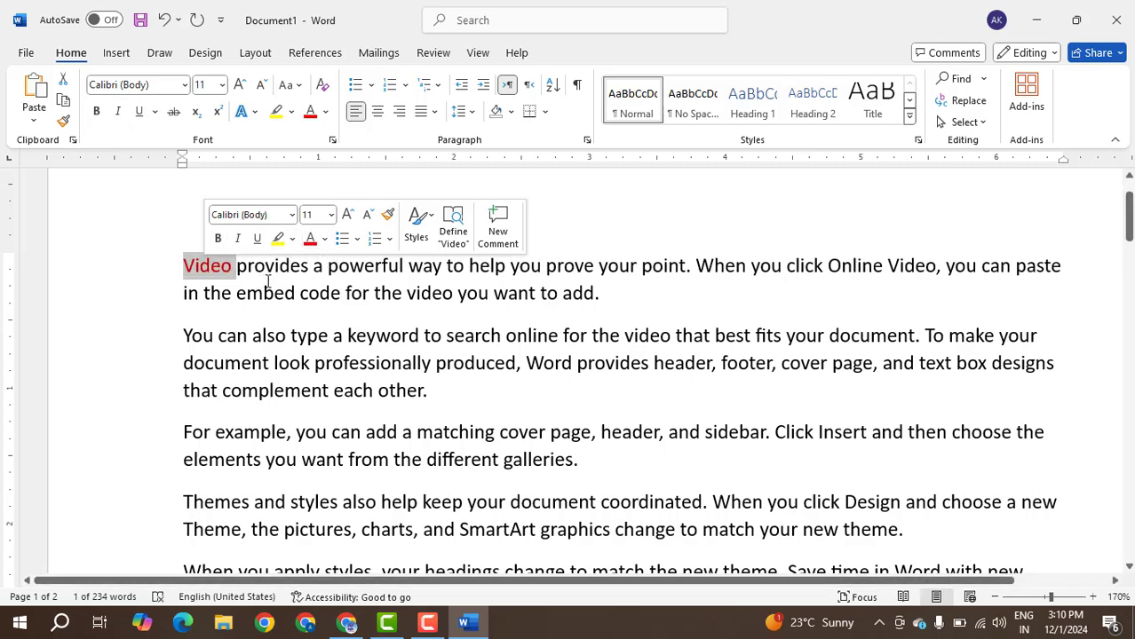
Make the word "provides" in the first paragraph bold.
click(280, 269)
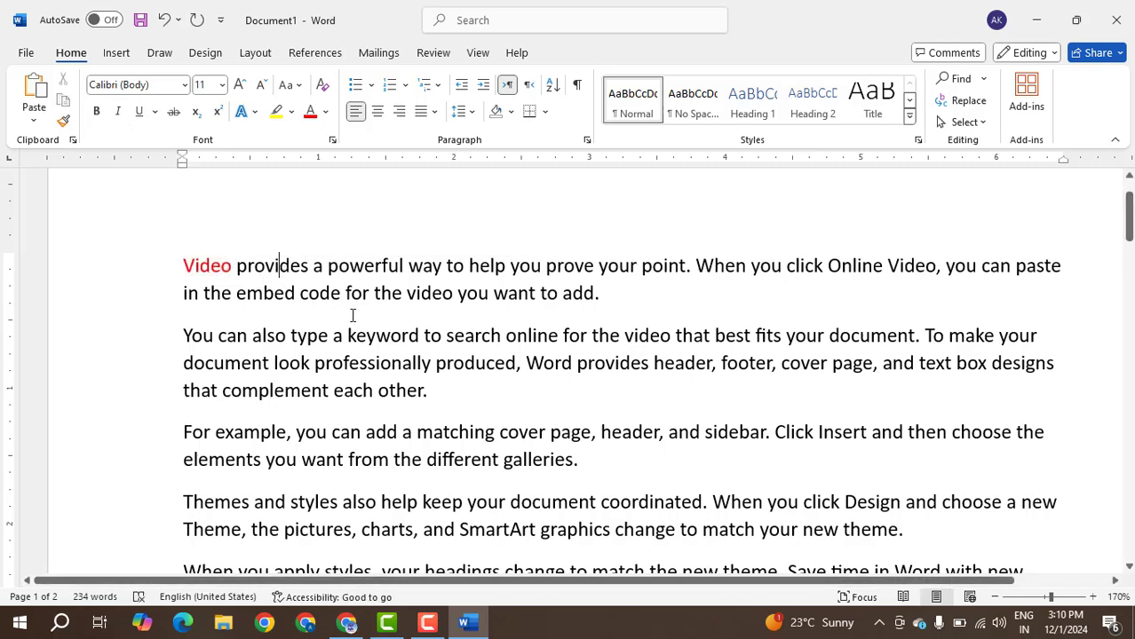
double_click(267, 264)
click(279, 235)
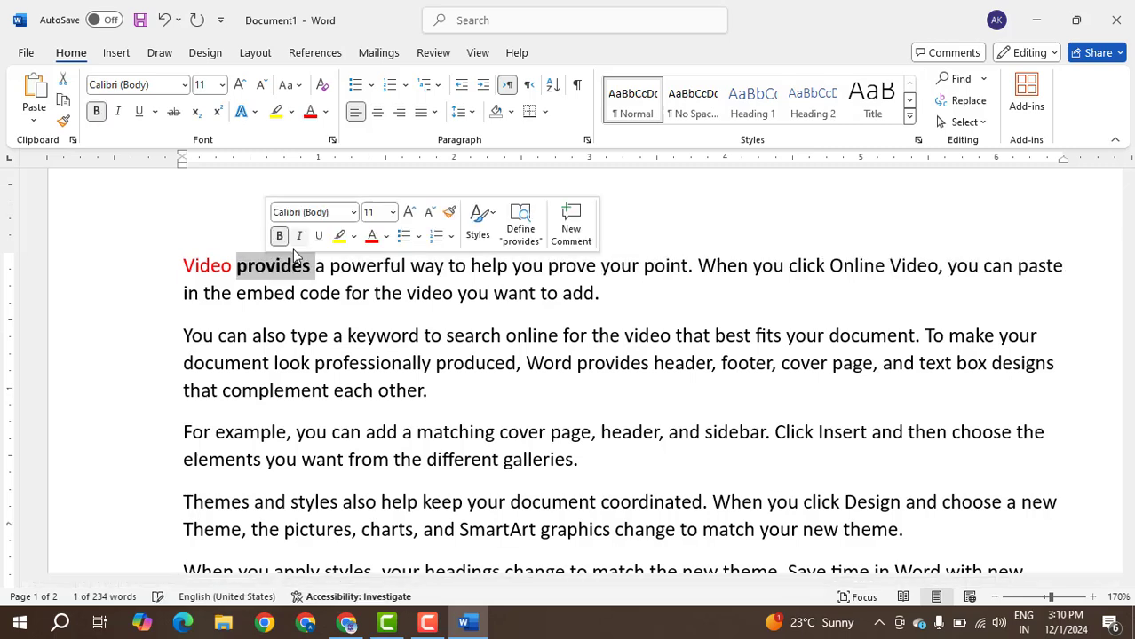
Select just the first sentence, ending "prove your point.", in the first paragraph, clear the selection, and repeat this once more.
click(281, 271)
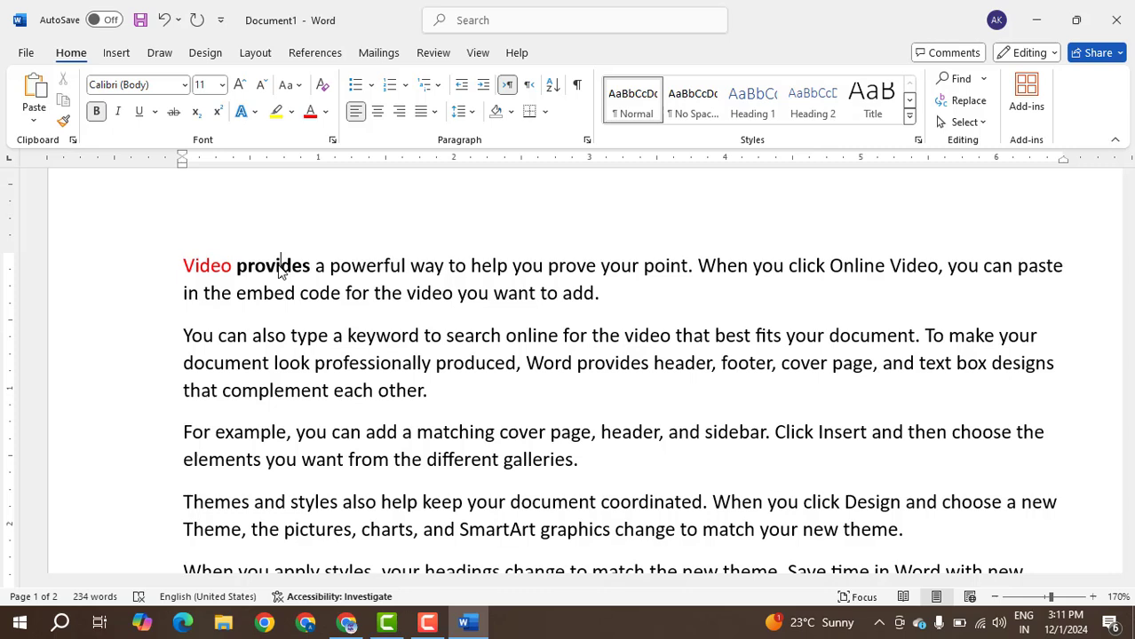
click(562, 265)
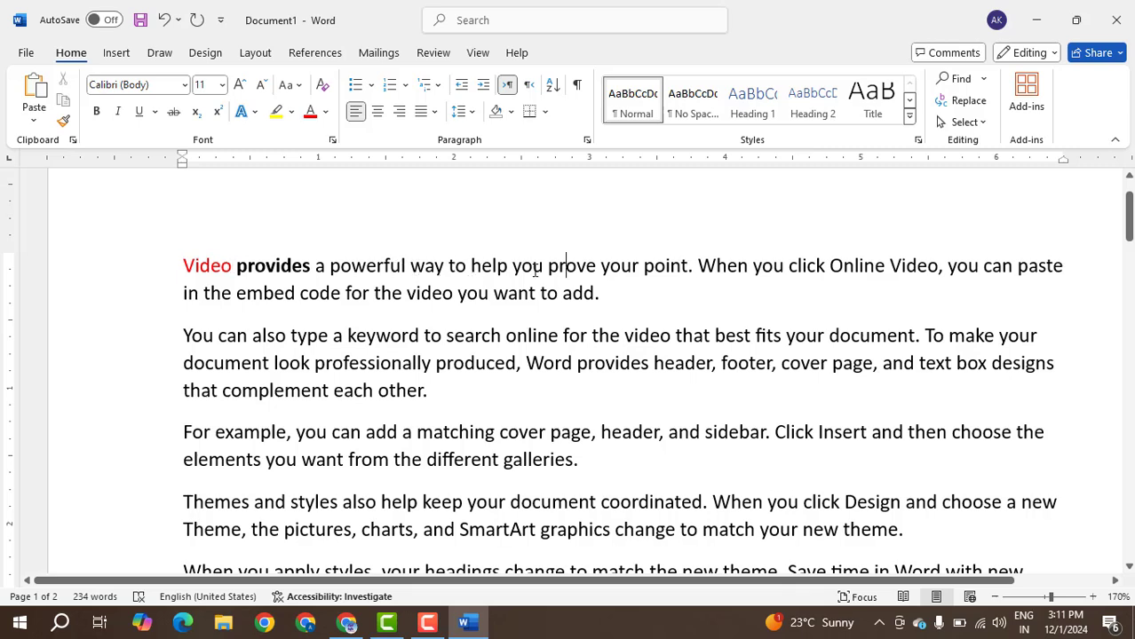
click(533, 267)
click(601, 267)
ctrl+click(601, 267)
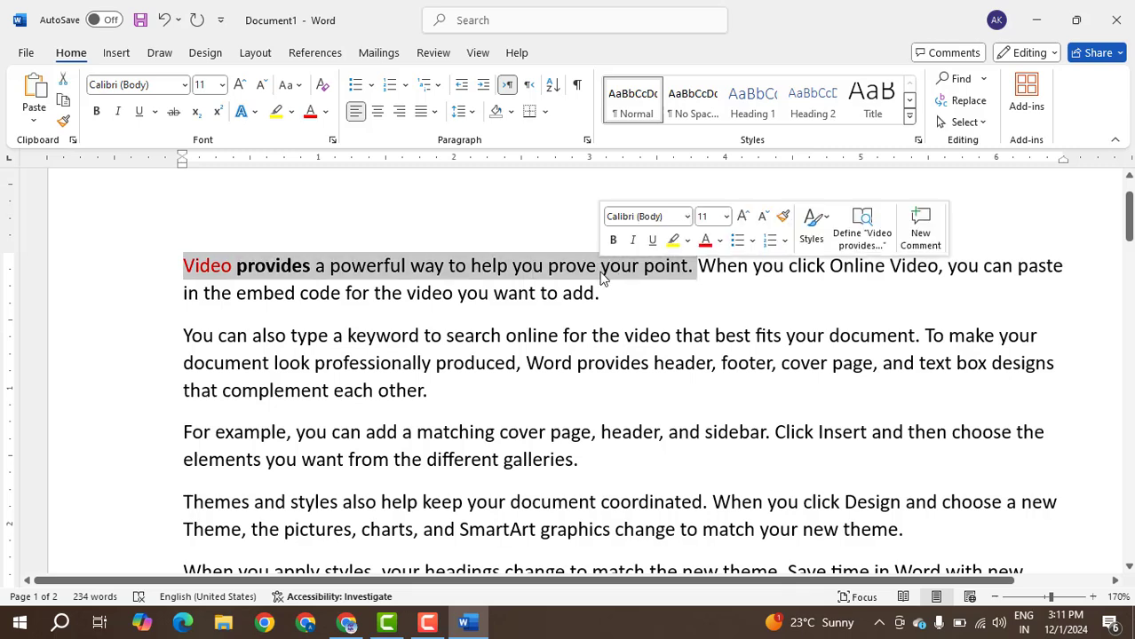
click(606, 283)
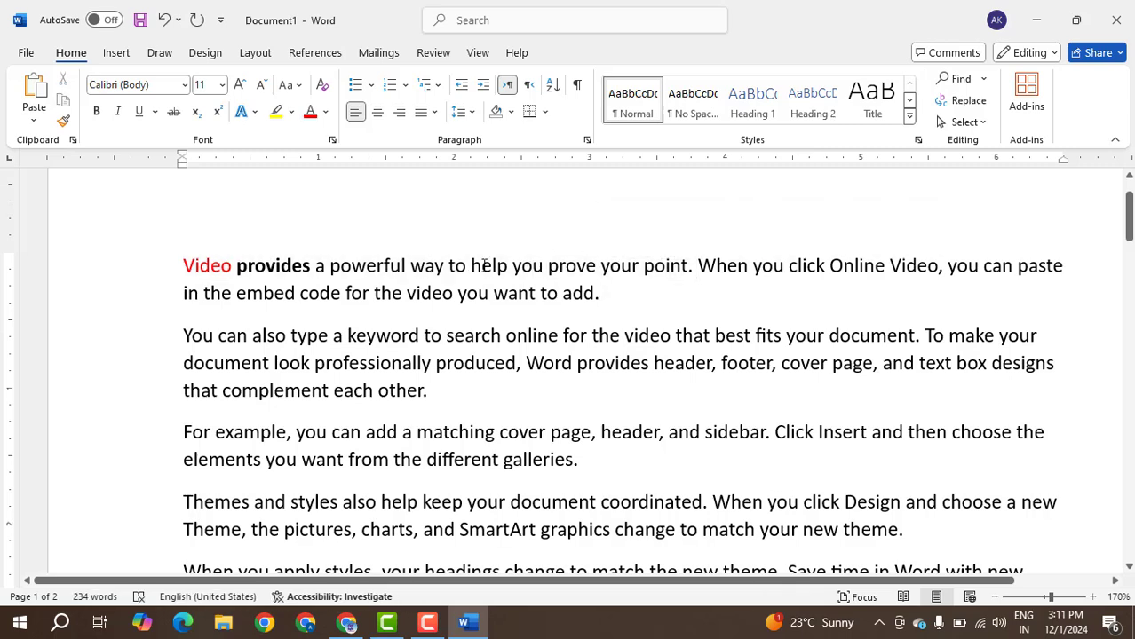
click(454, 267)
ctrl+click(581, 265)
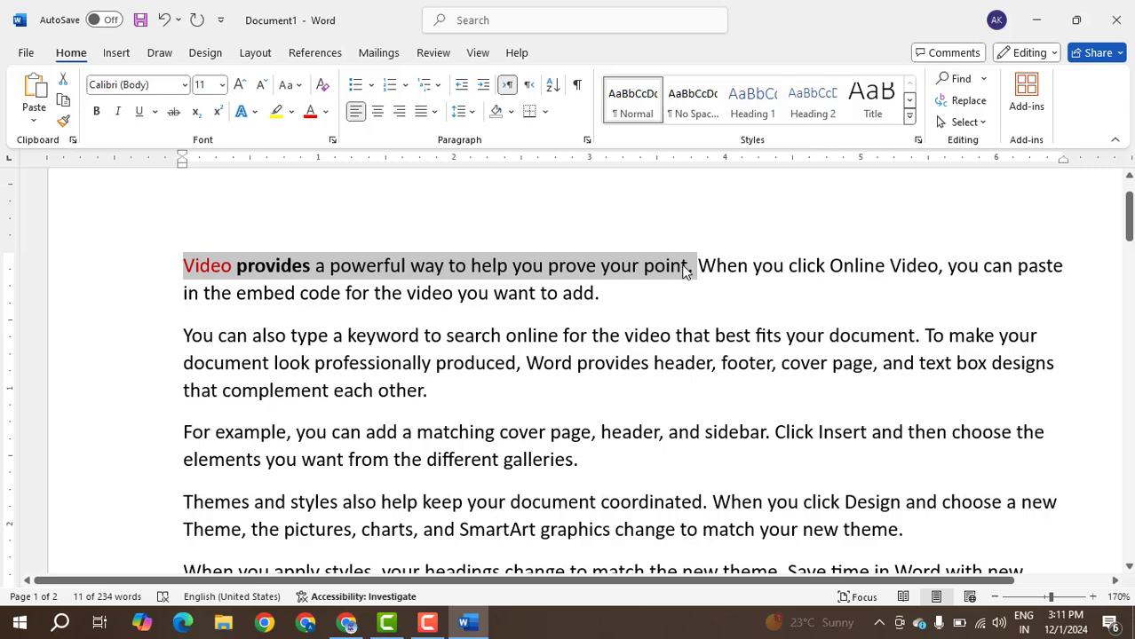
click(643, 301)
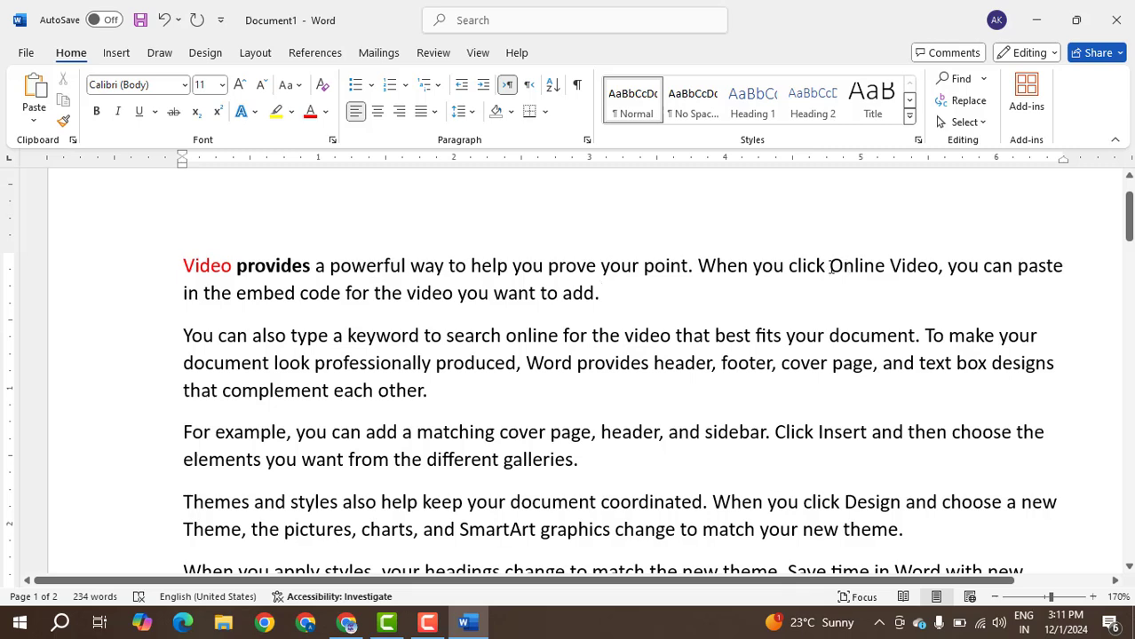
Select the whole first paragraph beginning "Video provides" several times, clearing the selection between attempts.
triple_click(830, 265)
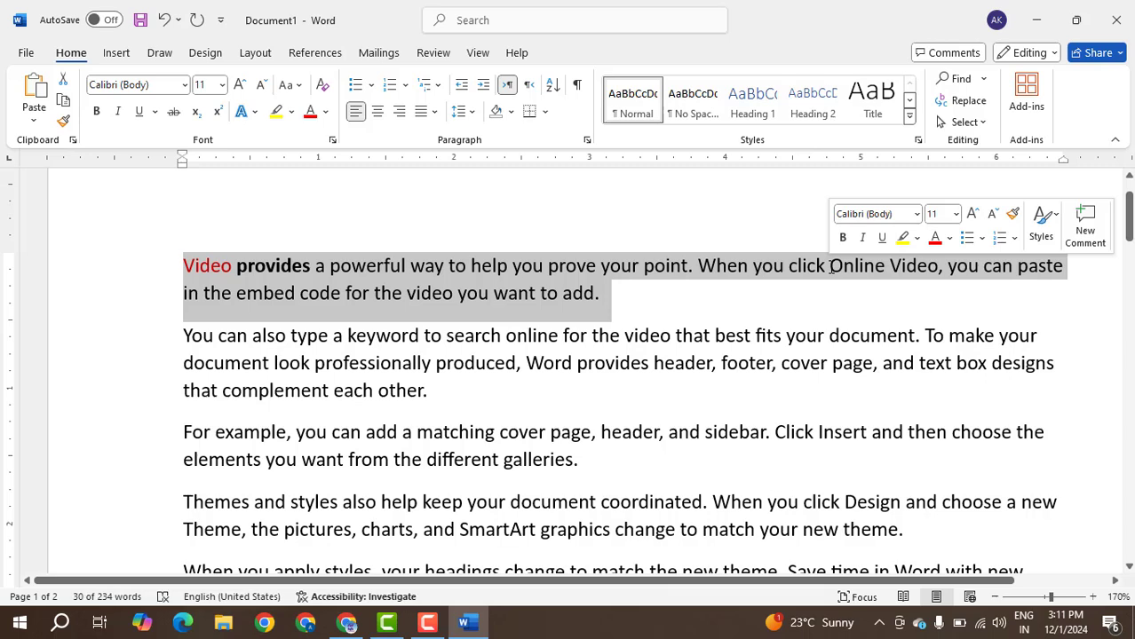
click(691, 293)
triple_click(802, 265)
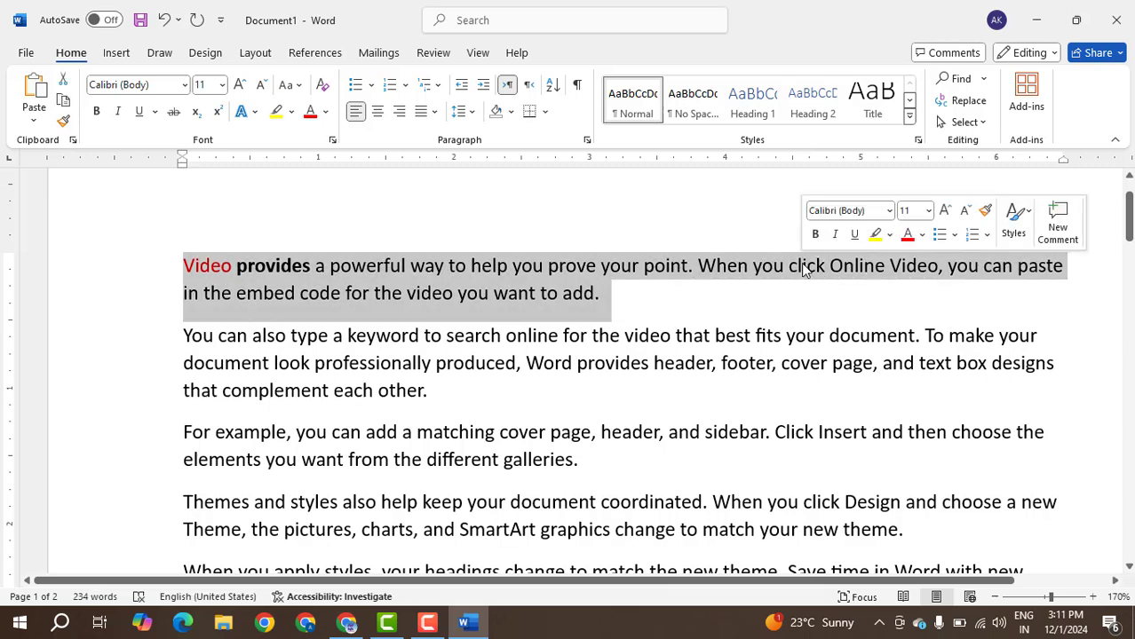
click(740, 270)
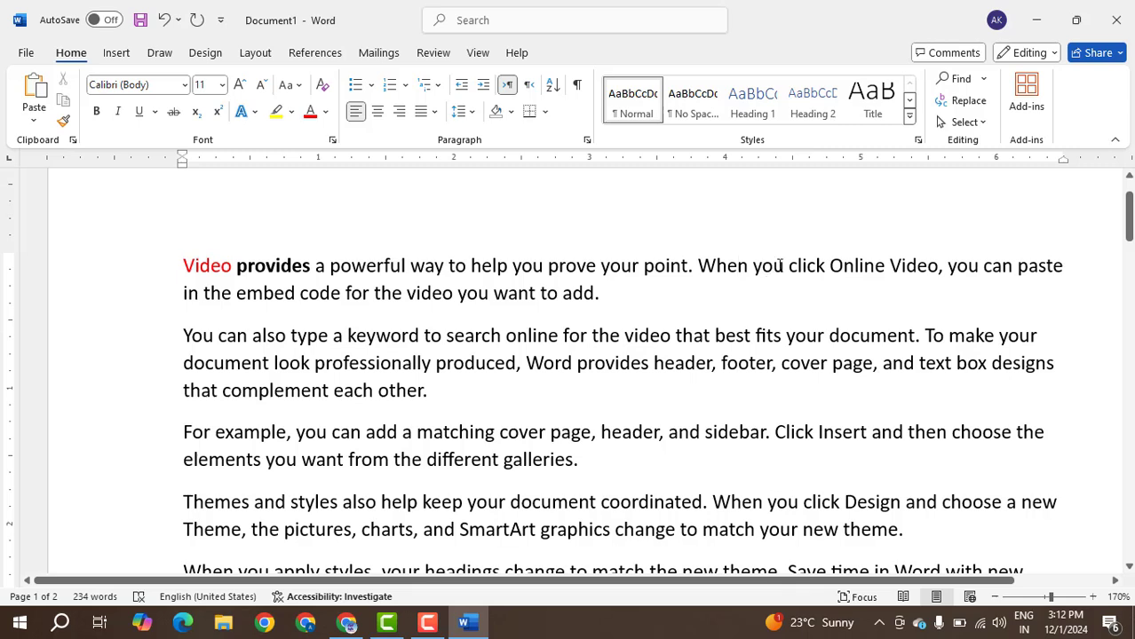
triple_click(778, 265)
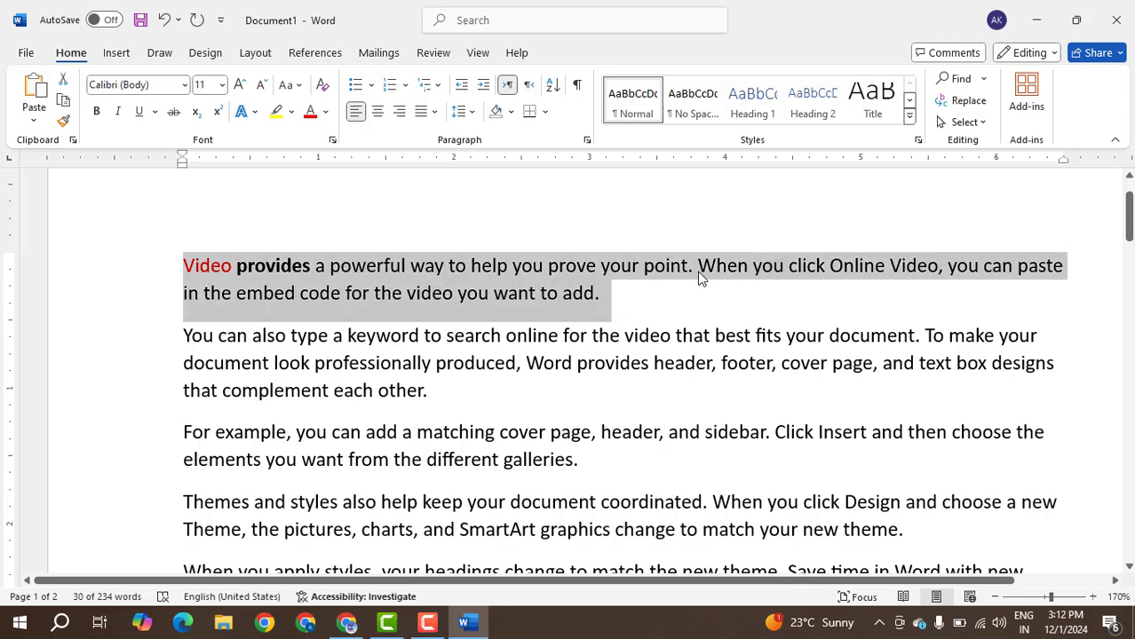
Replace the winking and neutral emojis on the second page with a column of the numbers 11, 22, 33 and so on up to 99.
scroll(679, 316, down, 1)
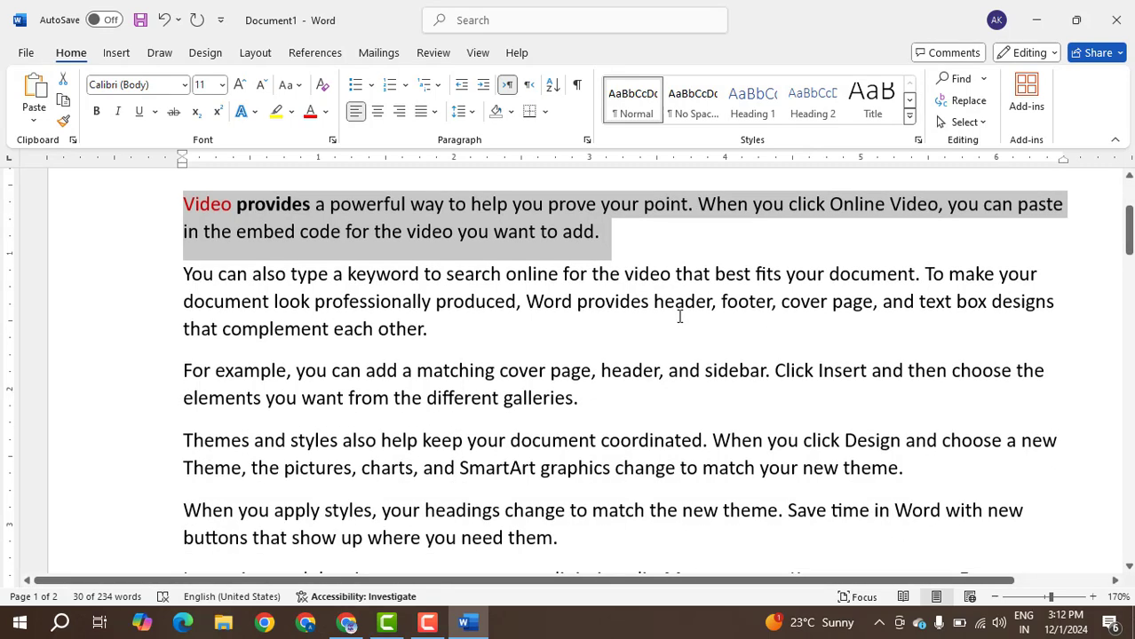
scroll(679, 316, down, 15)
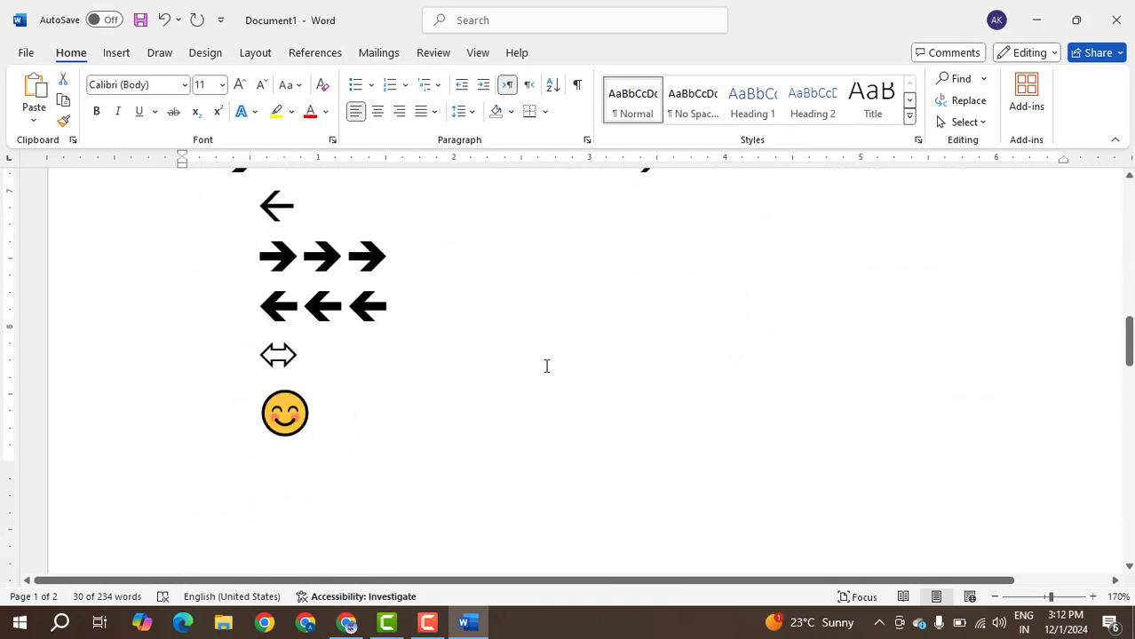
scroll(546, 366, down, 10)
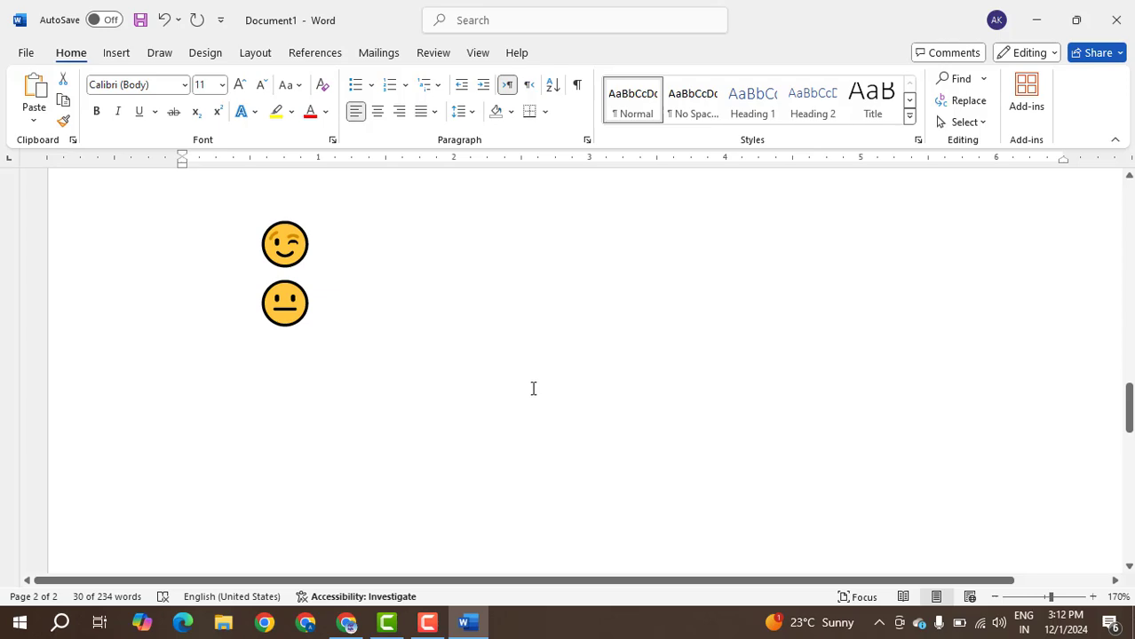
drag(353, 329, 246, 231)
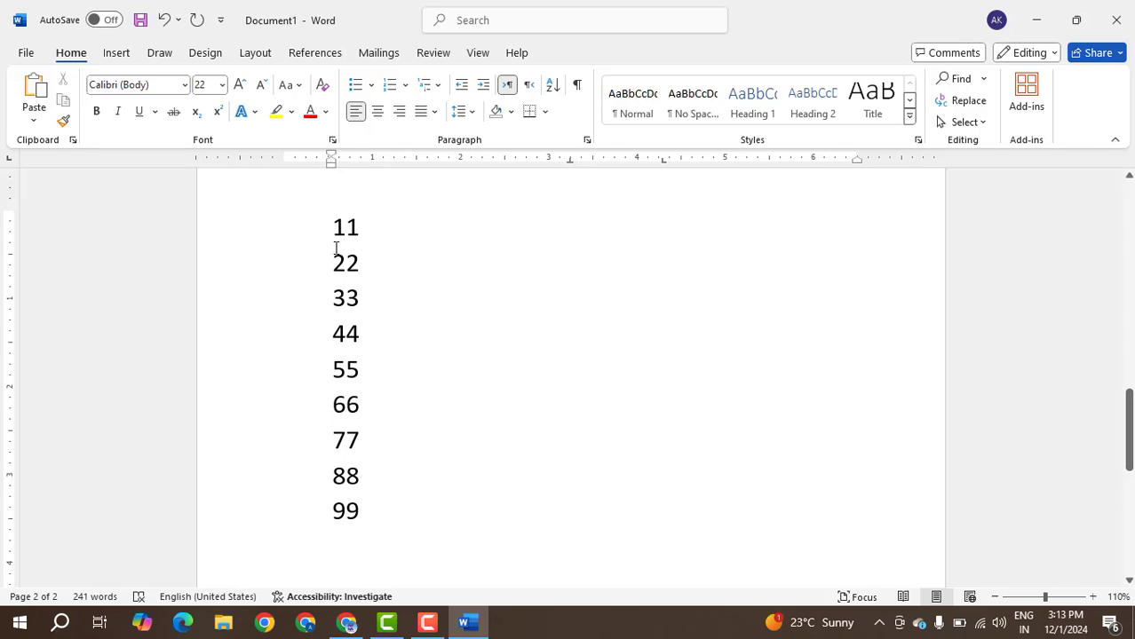
Select only the vertical column of second digits in the numbers 11 to 99 and make those digits bold.
drag(341, 225, 339, 537)
click(455, 554)
click(347, 221)
key(alt)
key(alt)
drag(348, 272, 345, 513)
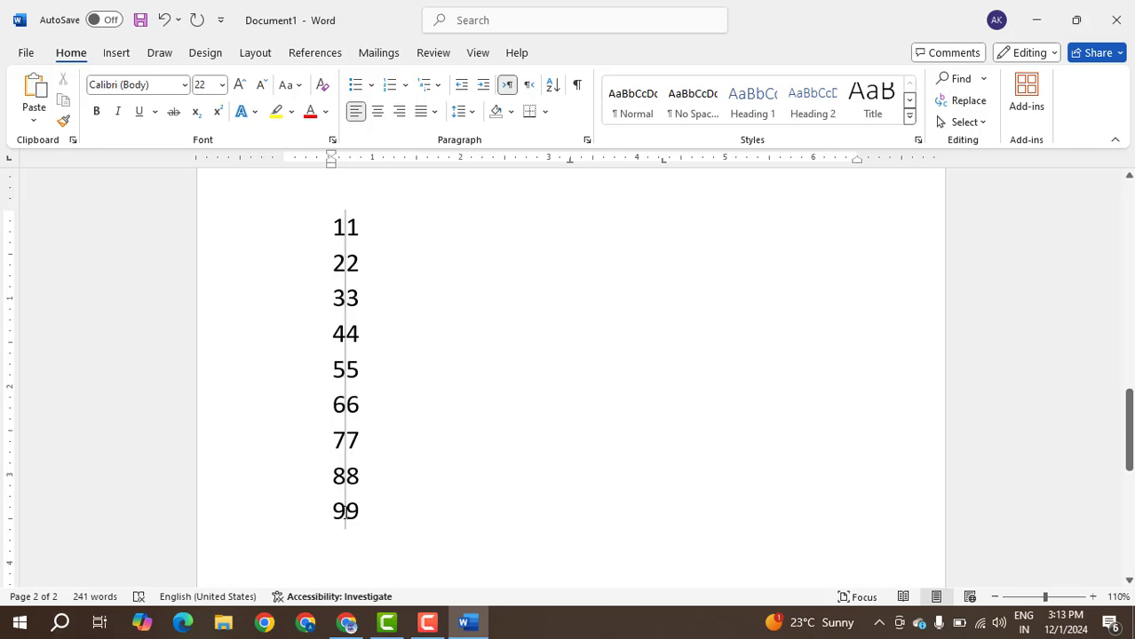
mouse_move(345, 513)
mouse_down()
mouse_move(325, 517)
mouse_move(838, 484)
mouse_move(855, 509)
mouse_move(401, 535)
mouse_move(360, 512)
mouse_up()
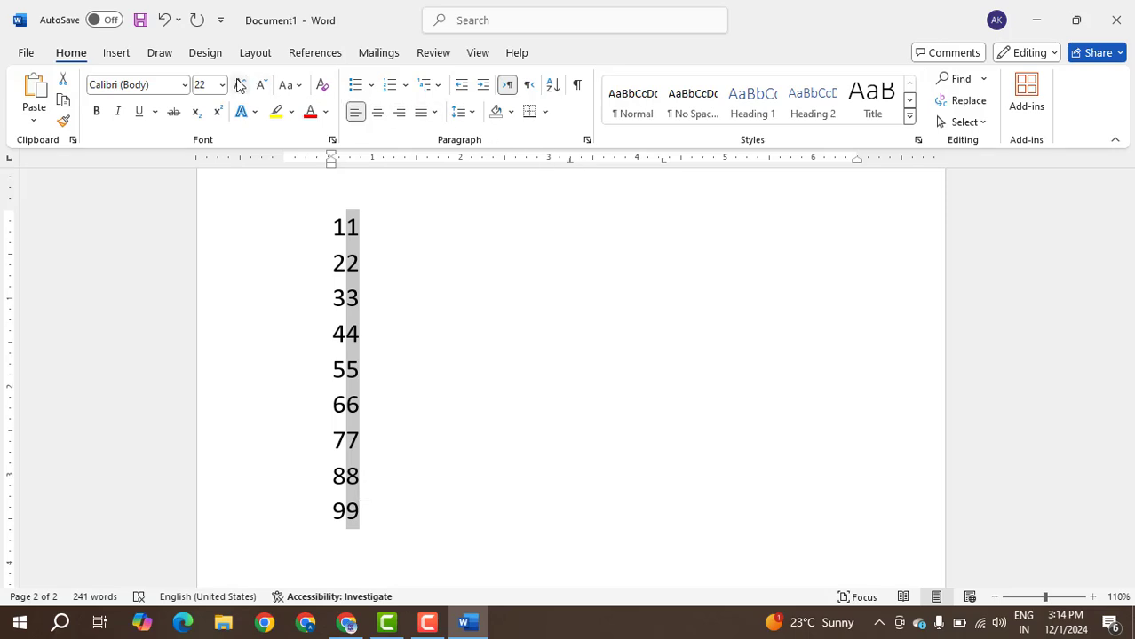
click(98, 115)
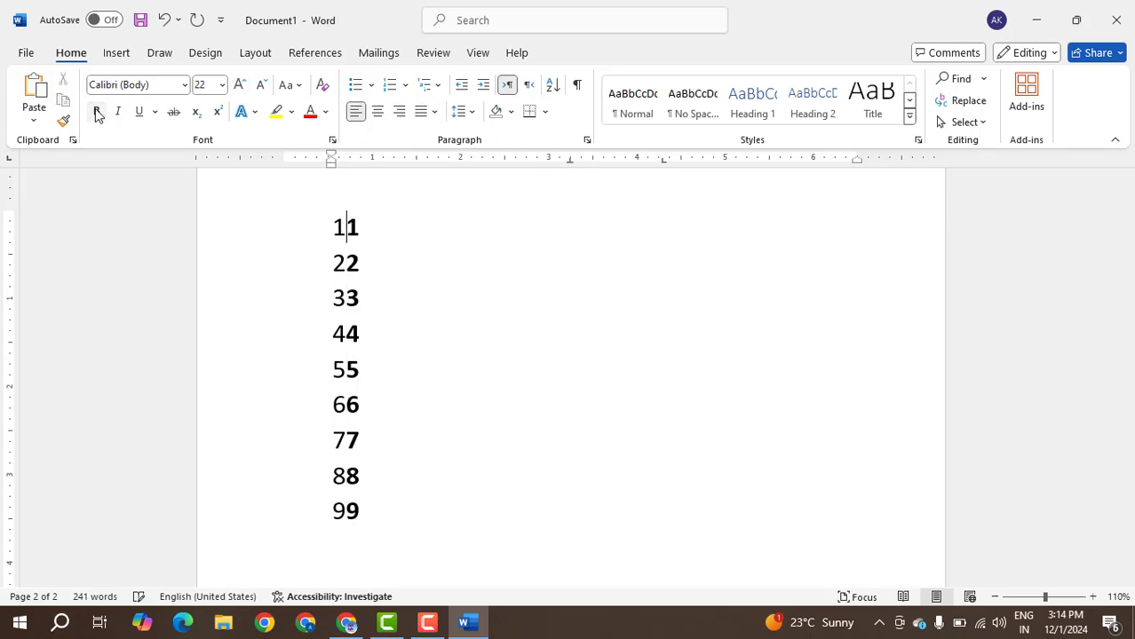